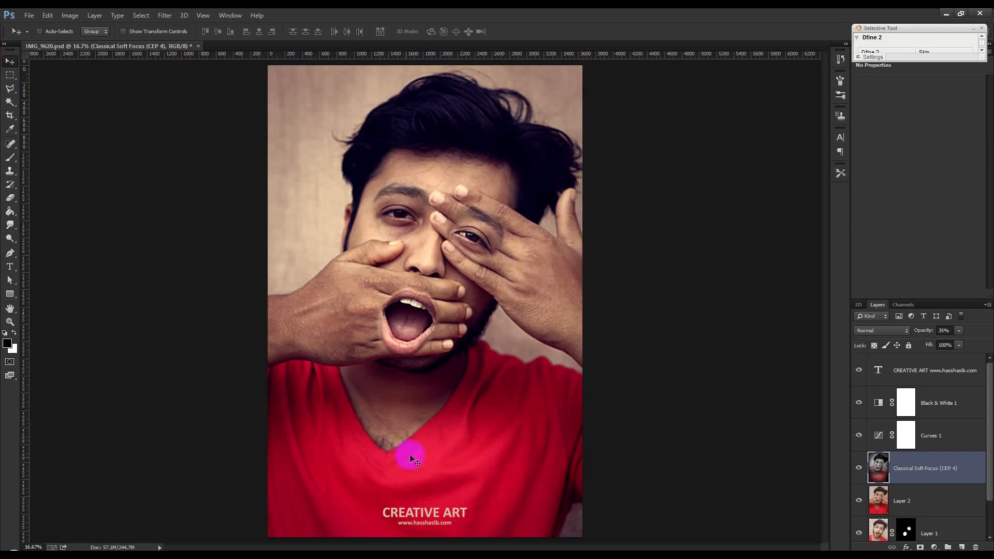
- Examine the finished IMG_9620.psd composite, both close up at the mouth placed on the hand and as a whole
scroll(403, 316, up, 3)
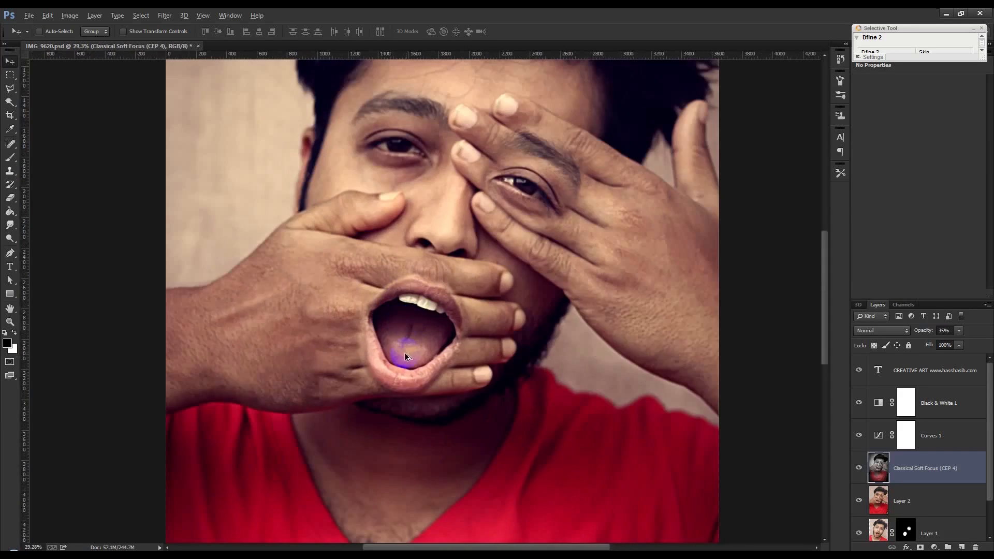
scroll(409, 393, up, 2)
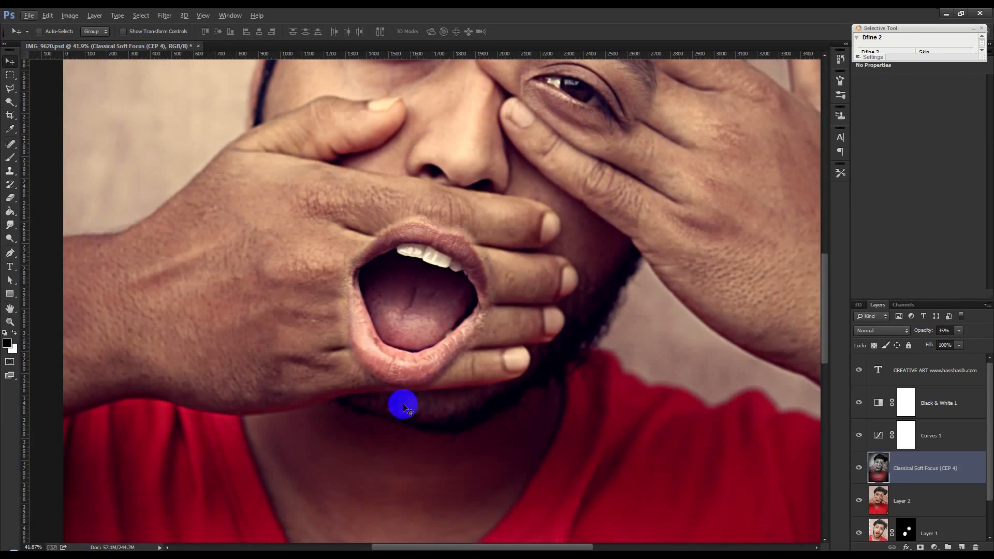
scroll(445, 320, down, 2)
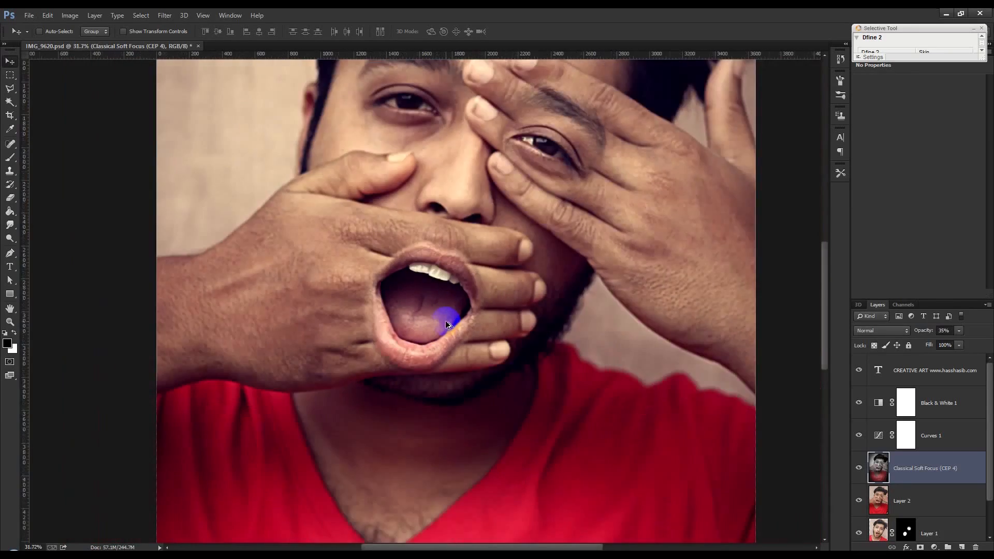
scroll(445, 321, down, 2)
scroll(449, 299, down, 2)
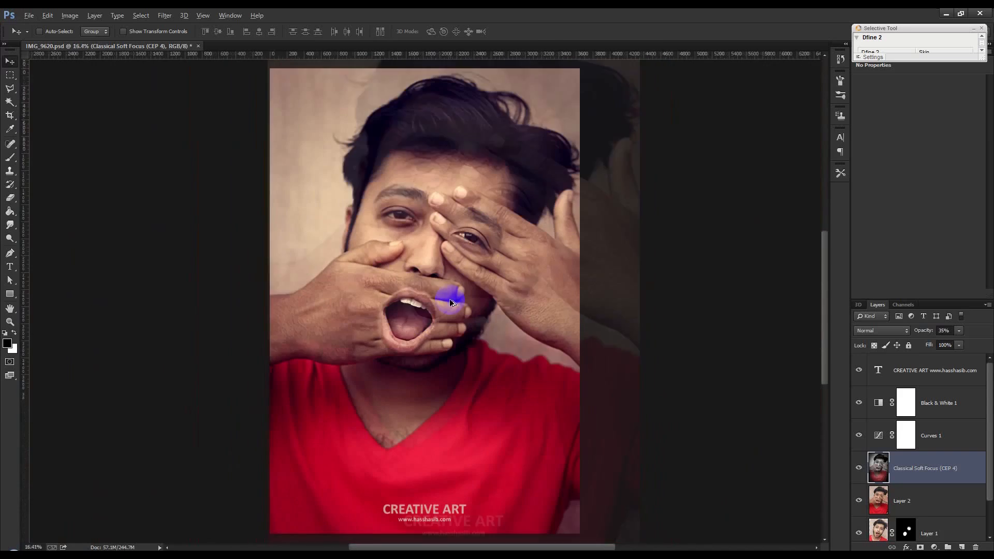
scroll(491, 241, up, 1)
scroll(485, 240, down, 3)
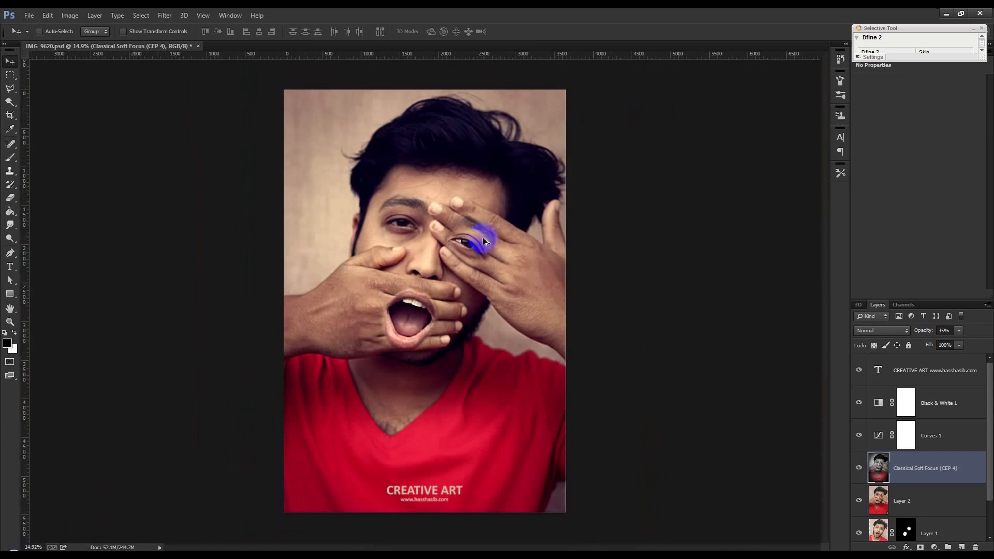
scroll(485, 239, up, 2)
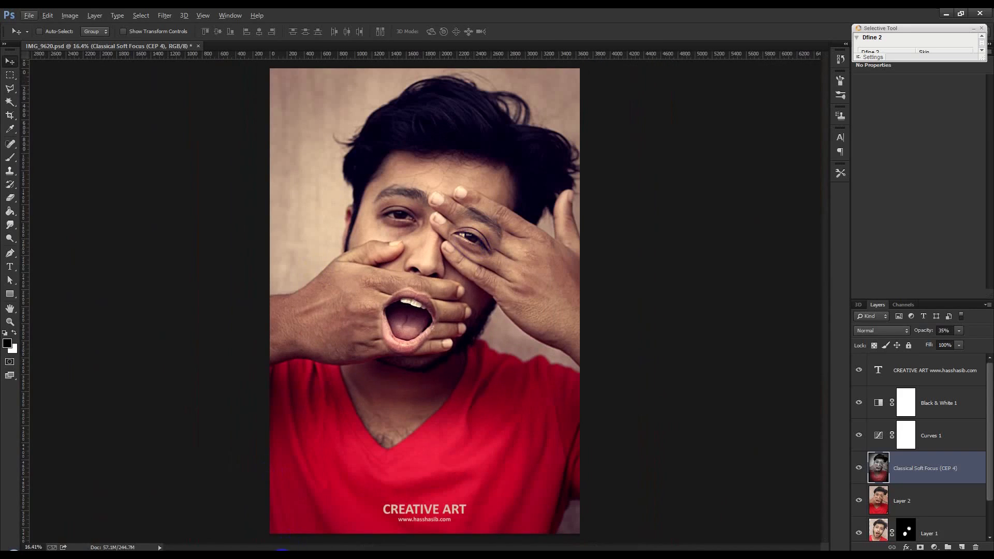
- Switch to the New folder (5) window in Windows Explorer, view the original IMG_9620 photo in Windows Photo Viewer and close it
mouse_move(293, 544)
click(200, 520)
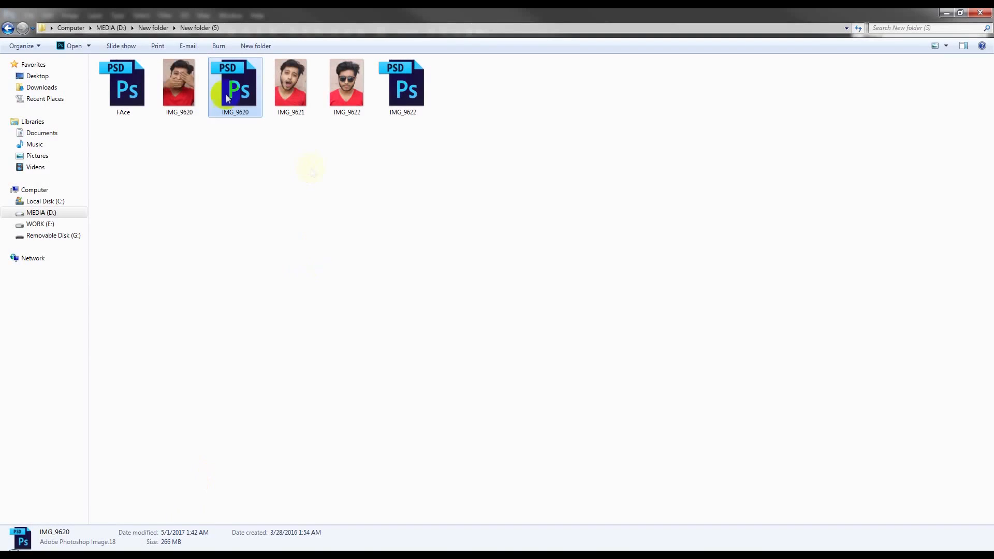
double_click(190, 80)
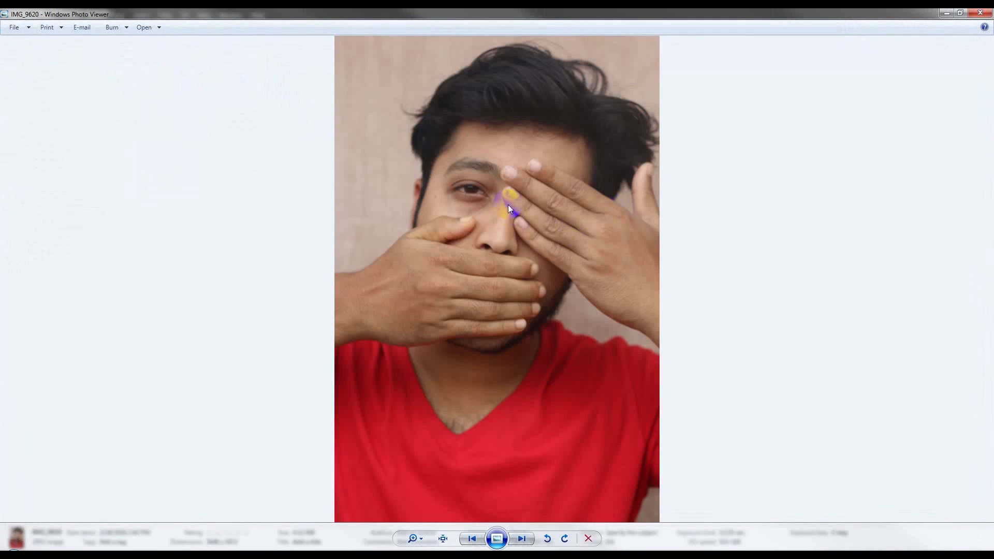
scroll(512, 206, down, 1)
scroll(499, 240, up, 1)
scroll(499, 241, down, 1)
scroll(499, 241, up, 1)
scroll(499, 241, down, 1)
scroll(499, 243, up, 1)
click(979, 13)
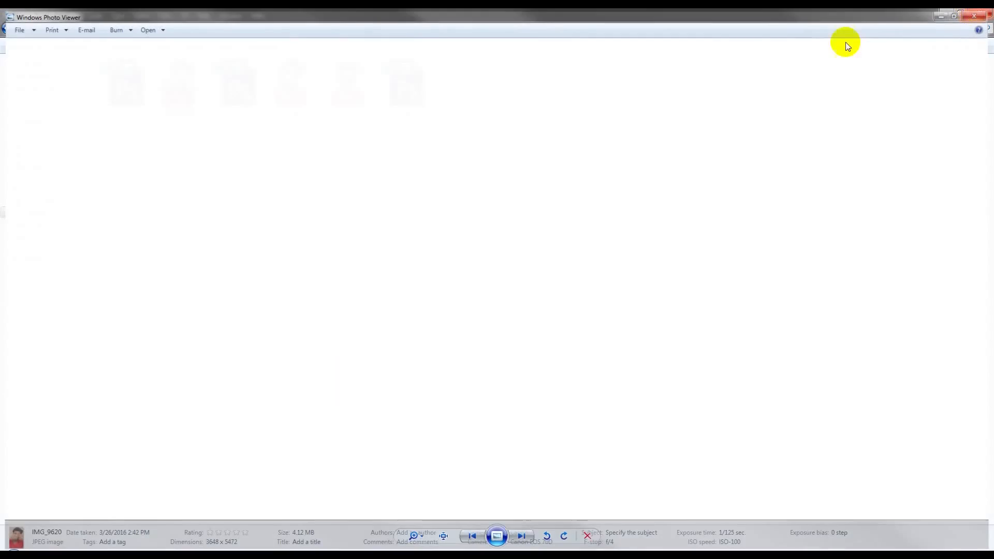
- Open IMG_9620.JPG and IMG_9621.JPG in Photoshop and compare the covered face with the open-mouth face
ctrl+click(292, 104)
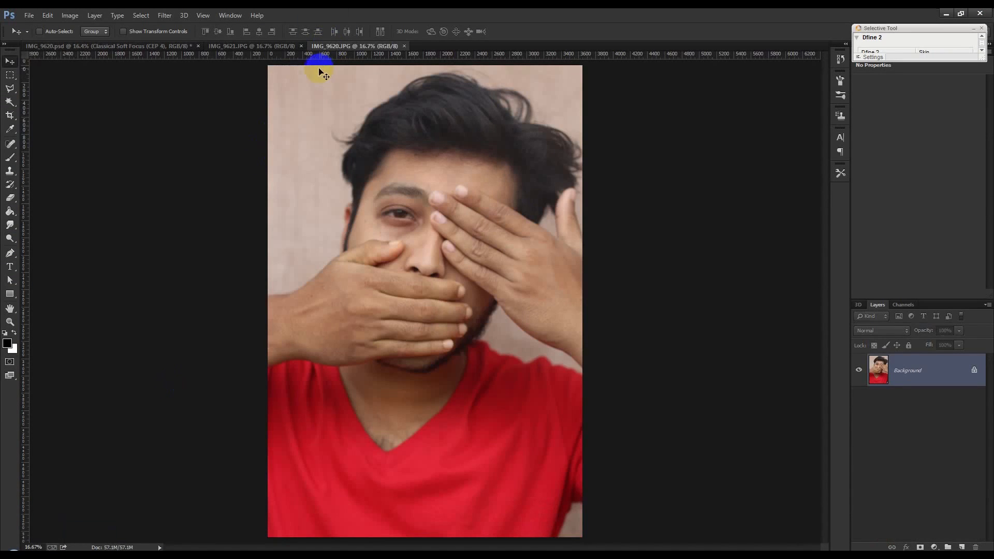
click(266, 47)
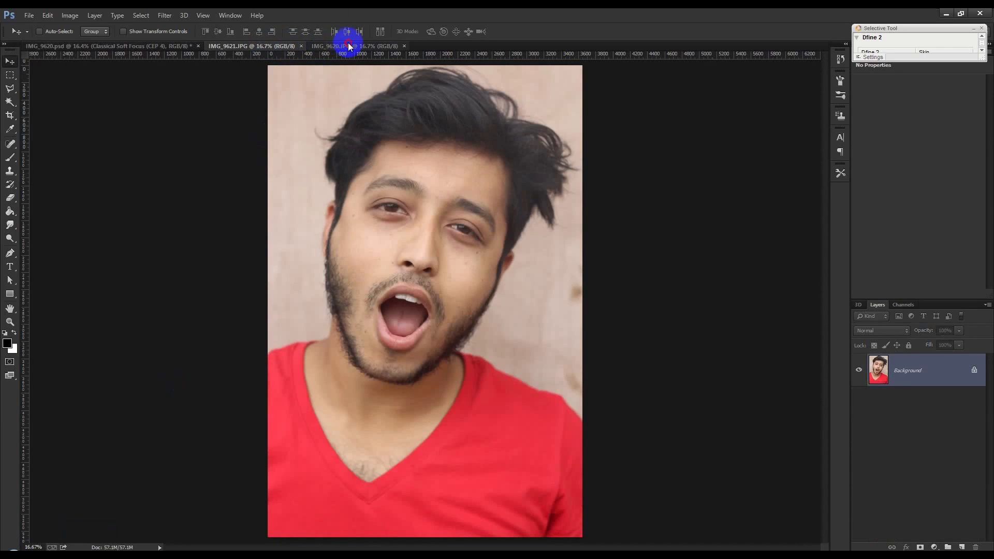
click(348, 46)
click(271, 47)
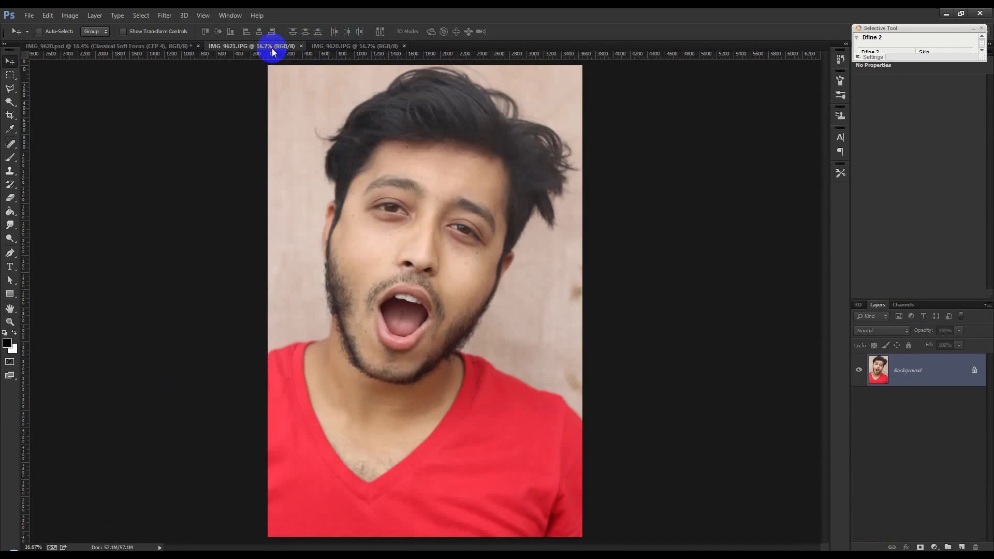
click(337, 46)
click(282, 48)
click(358, 47)
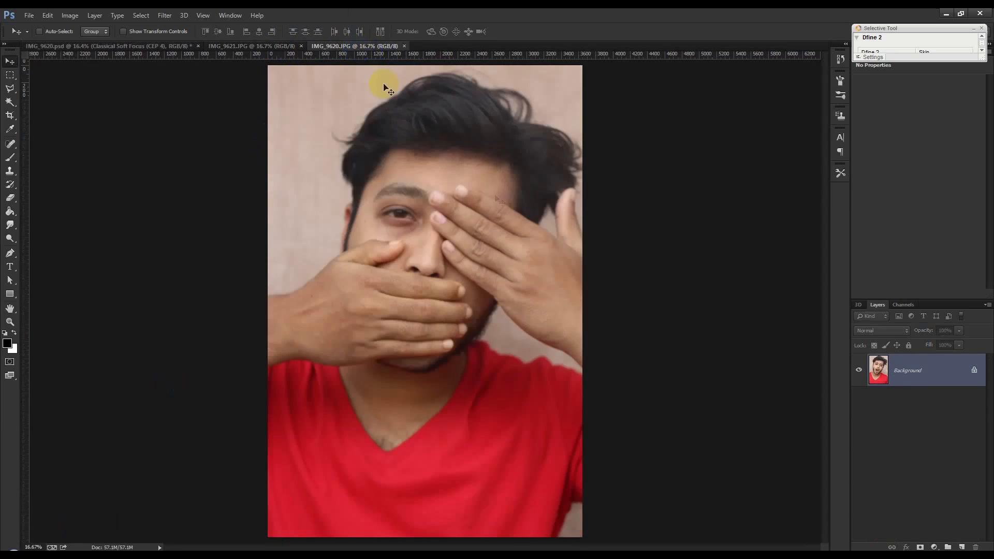
- Copy the open-mouth photo from IMG_9621.JPG into IMG_9620.JPG as a new layer and close IMG_9621.JPG
click(269, 48)
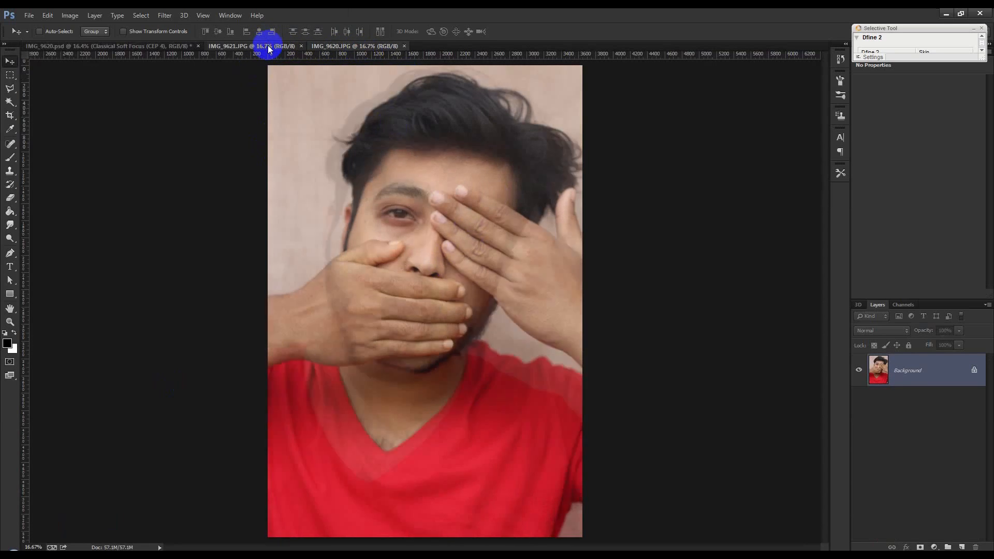
drag(437, 207, 421, 253)
click(301, 45)
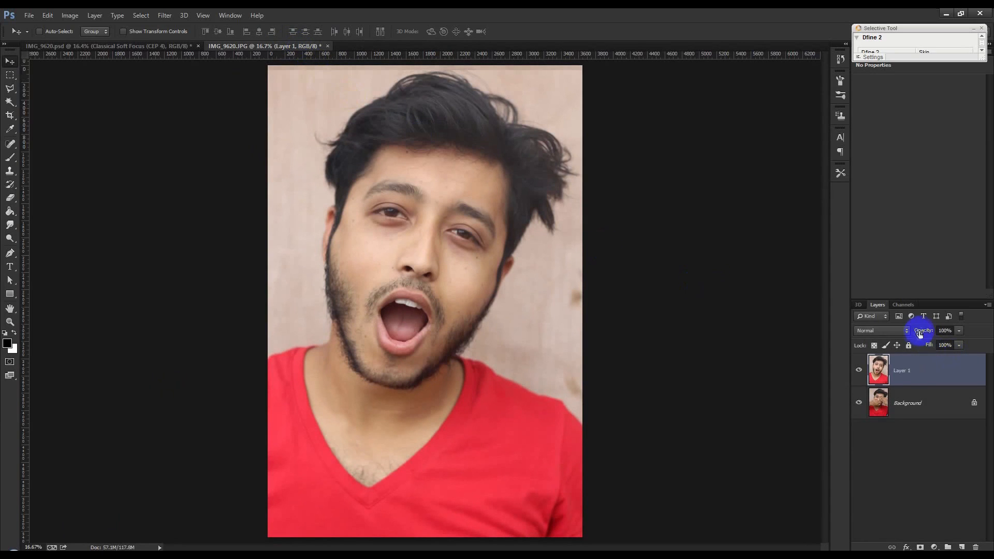
- Lower Layer 1's opacity to 24% and move it so its nose and eye line up with the Background photo
drag(922, 332, 673, 350)
mouse_move(504, 337)
mouse_down()
mouse_move(484, 322)
mouse_move(507, 336)
mouse_move(517, 322)
mouse_move(510, 334)
mouse_up()
scroll(455, 293, up, 4)
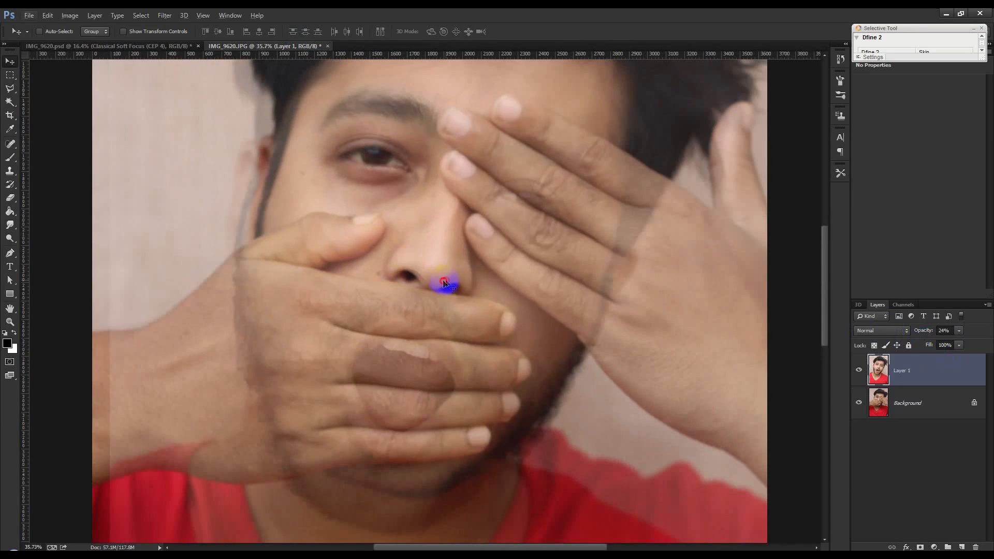
drag(444, 283, 441, 282)
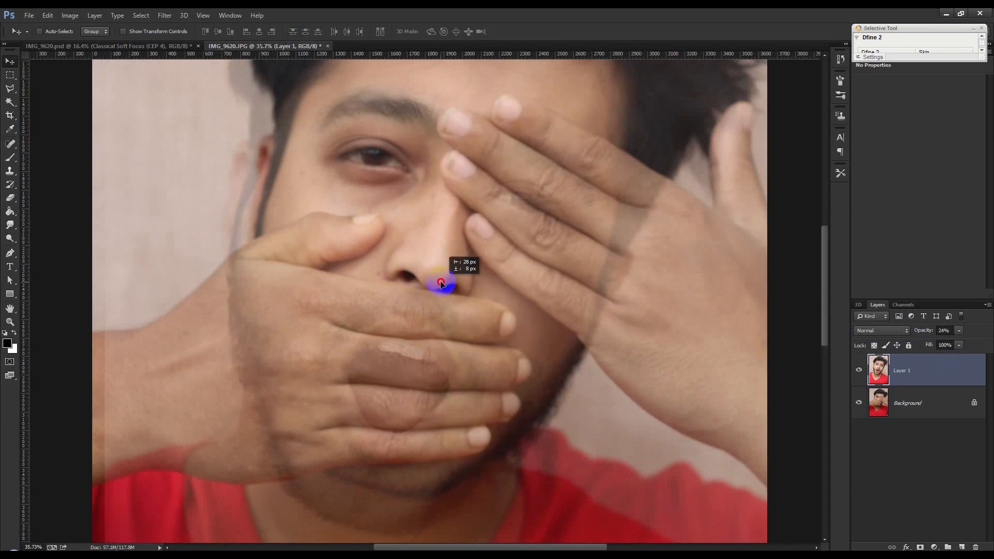
drag(441, 282, 441, 282)
scroll(501, 352, down, 5)
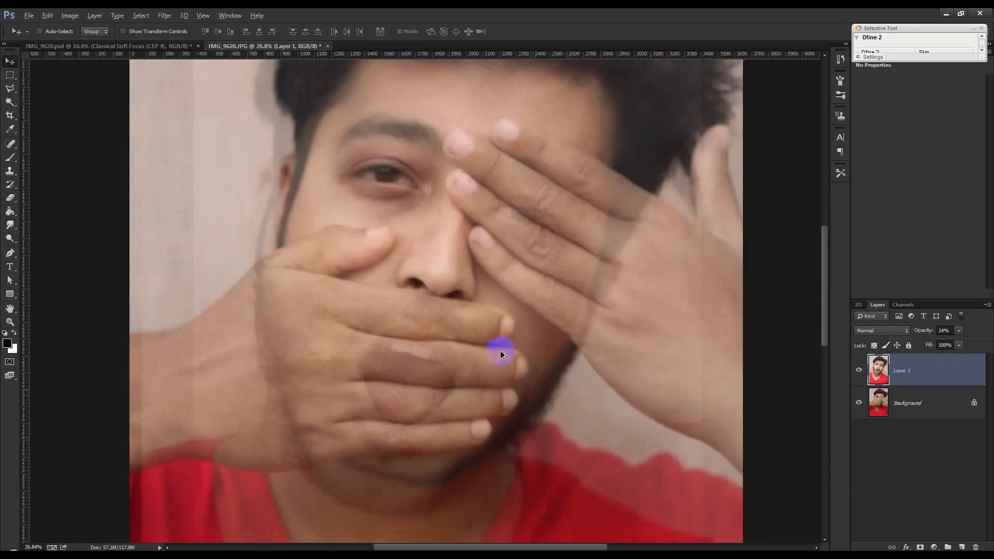
scroll(449, 344, up, 2)
scroll(448, 343, up, 1)
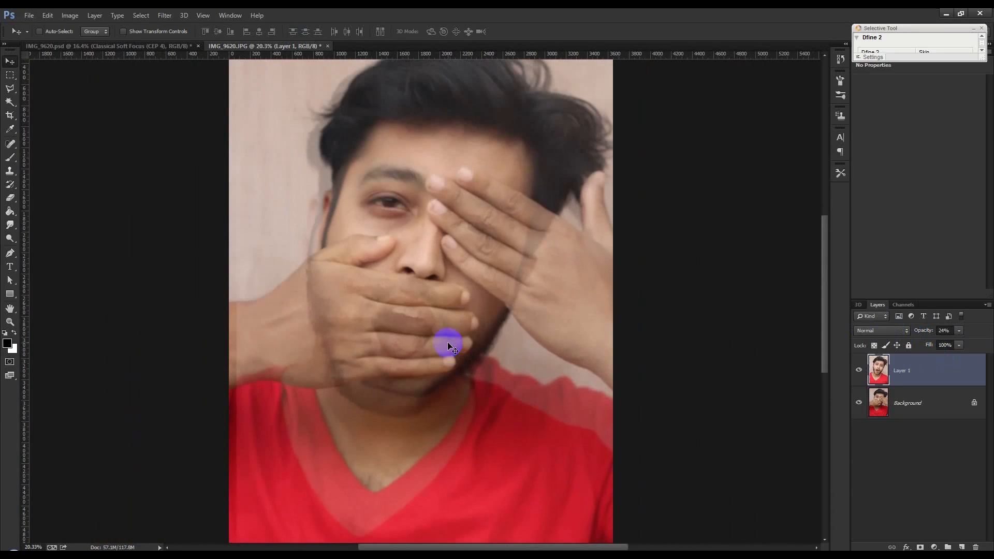
- Restore Layer 1's opacity to 100% and give it a layer mask filled with black
drag(912, 334, 952, 334)
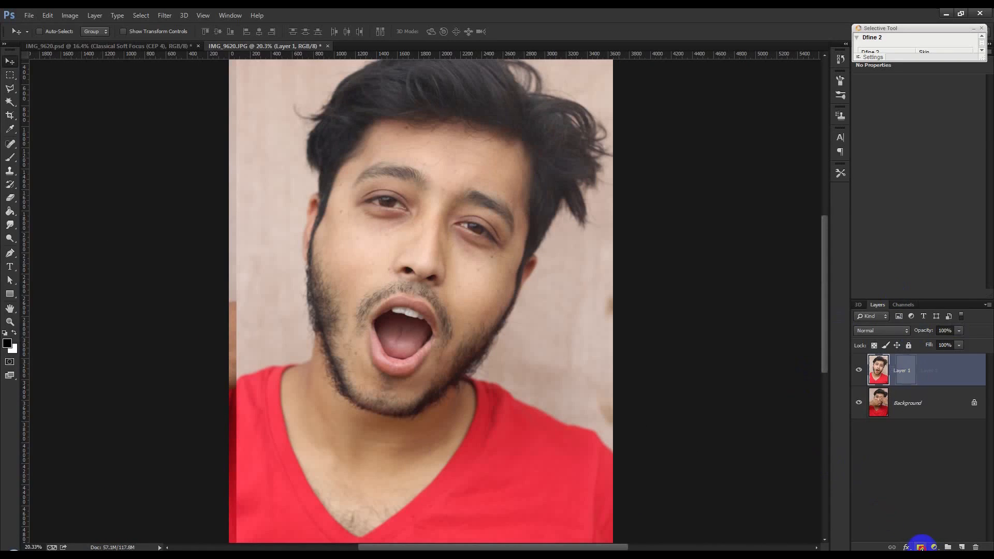
click(921, 546)
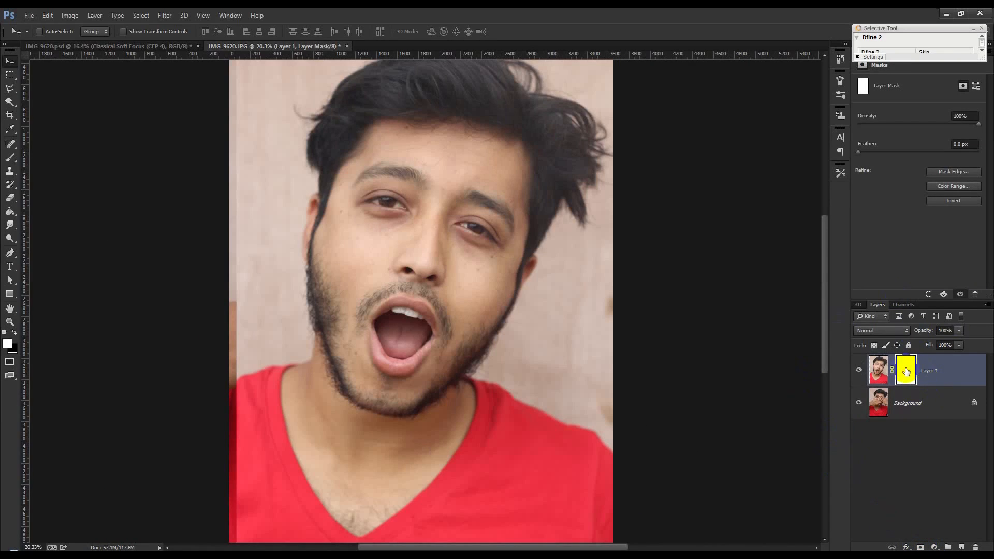
click(47, 15)
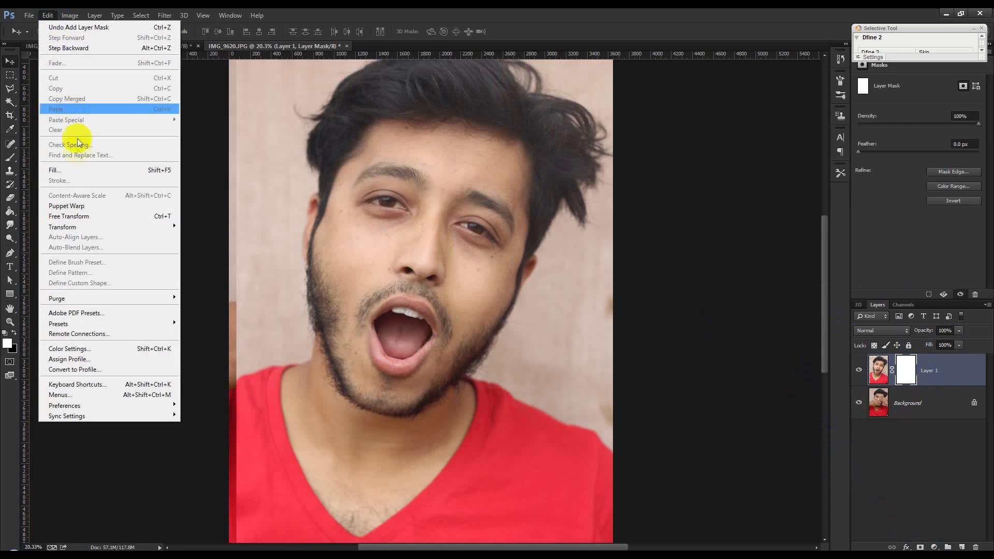
click(78, 170)
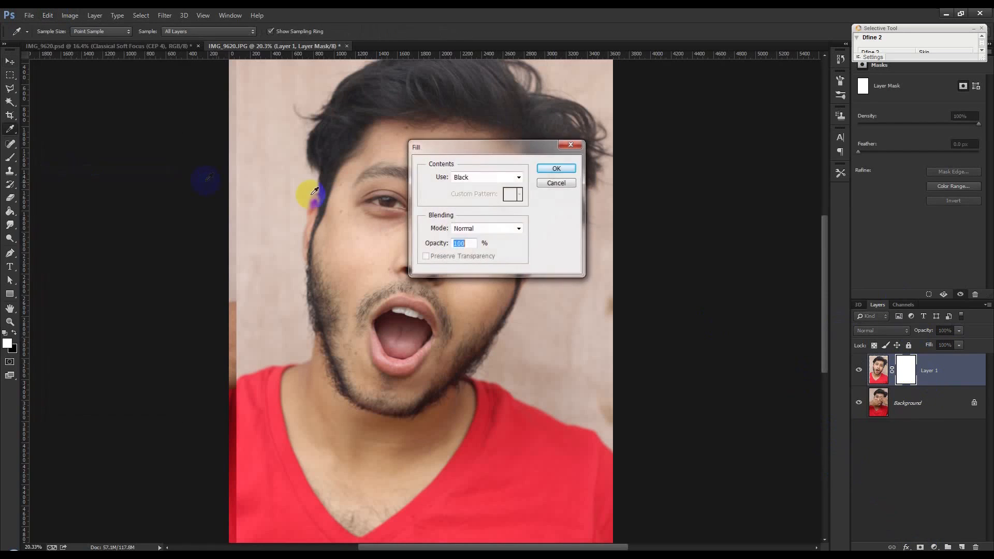
click(555, 169)
- Switch to the Brush tool, try a white stroke on Layer 1's mask over the mouth area, and undo it
key(v)
key(z)
drag(365, 281, 433, 348)
key(h)
scroll(348, 261, up, 2)
scroll(347, 259, up, 1)
click(10, 158)
click(67, 156)
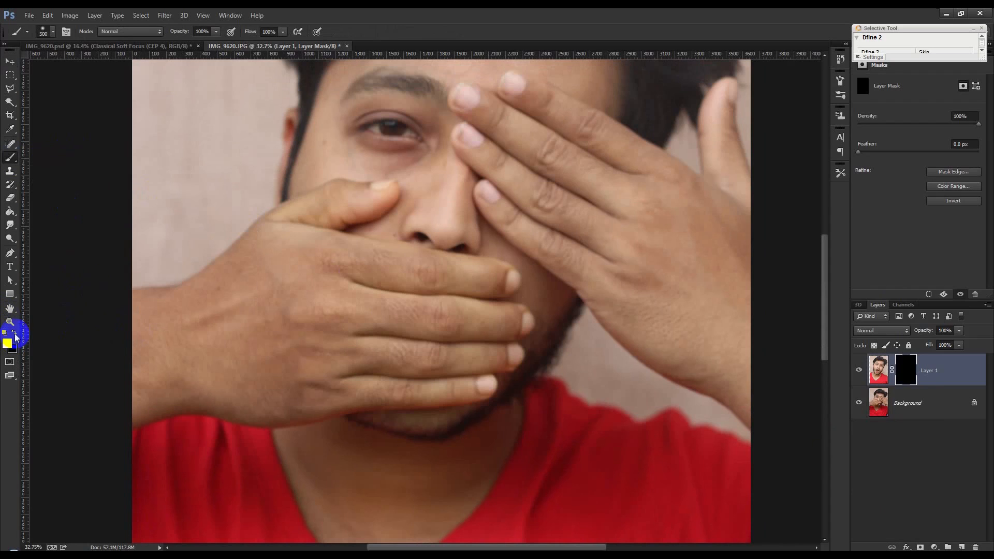
mouse_move(329, 304)
mouse_down()
mouse_move(385, 303)
mouse_move(392, 334)
mouse_up()
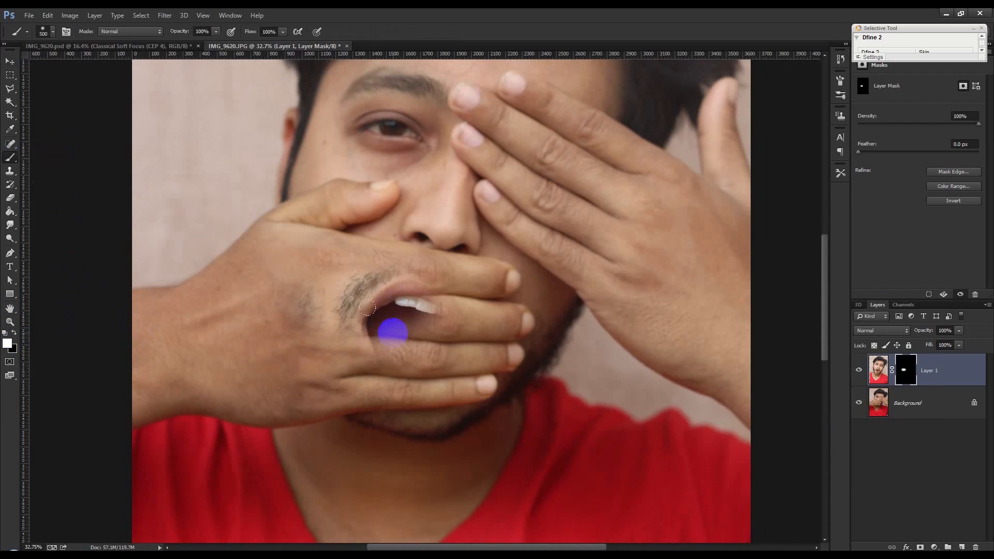
key(ctrl+z)
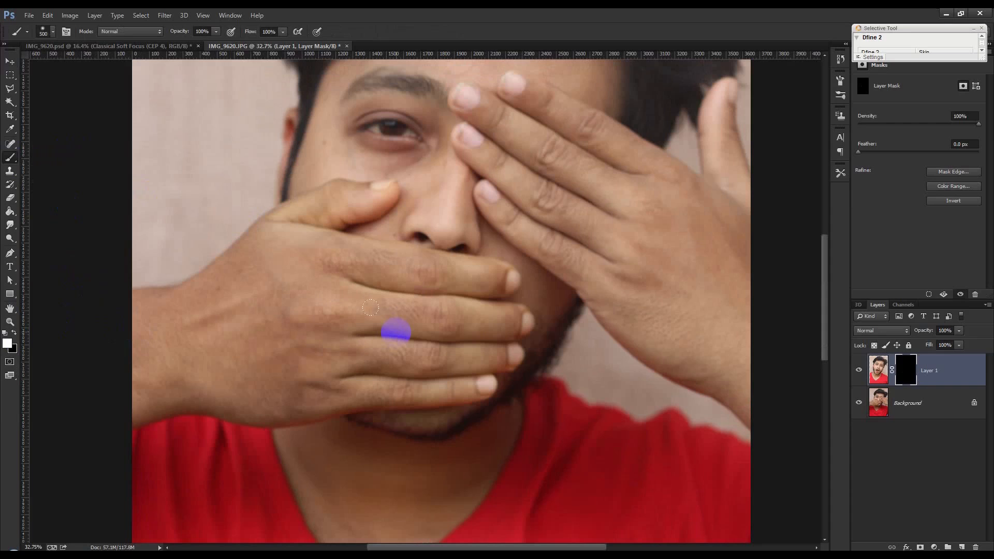
- Paint white on Layer 1's mask to reveal the open mouth and lips on the hand, with the brush size at 250
mouse_move(390, 309)
mouse_down()
mouse_move(396, 332)
mouse_move(375, 332)
mouse_move(370, 318)
mouse_move(398, 303)
mouse_move(441, 321)
mouse_move(439, 310)
mouse_move(449, 315)
mouse_move(449, 327)
mouse_move(439, 315)
mouse_move(446, 337)
mouse_move(510, 401)
mouse_move(534, 386)
mouse_move(426, 312)
mouse_move(446, 333)
mouse_move(442, 317)
mouse_move(440, 338)
mouse_move(404, 346)
mouse_move(422, 341)
mouse_move(406, 321)
mouse_move(365, 346)
mouse_move(363, 339)
mouse_move(388, 370)
mouse_move(417, 379)
mouse_move(374, 371)
mouse_up()
right_click(445, 333)
click(533, 384)
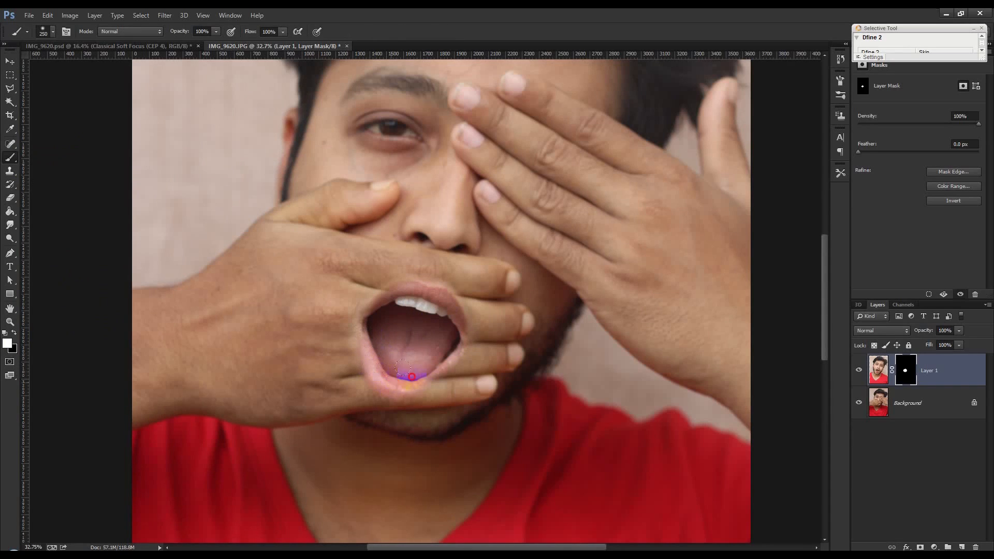
drag(434, 368, 446, 346)
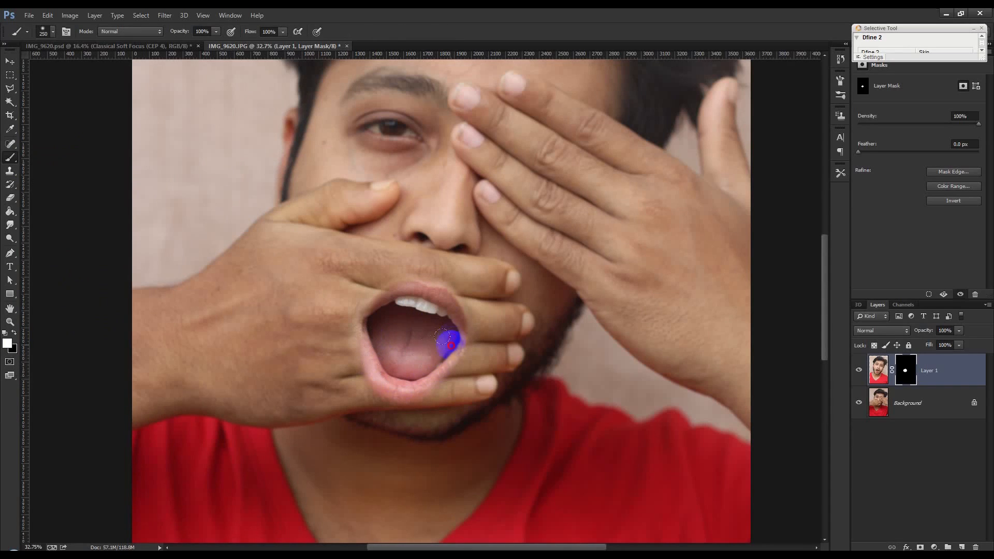
drag(443, 369, 446, 361)
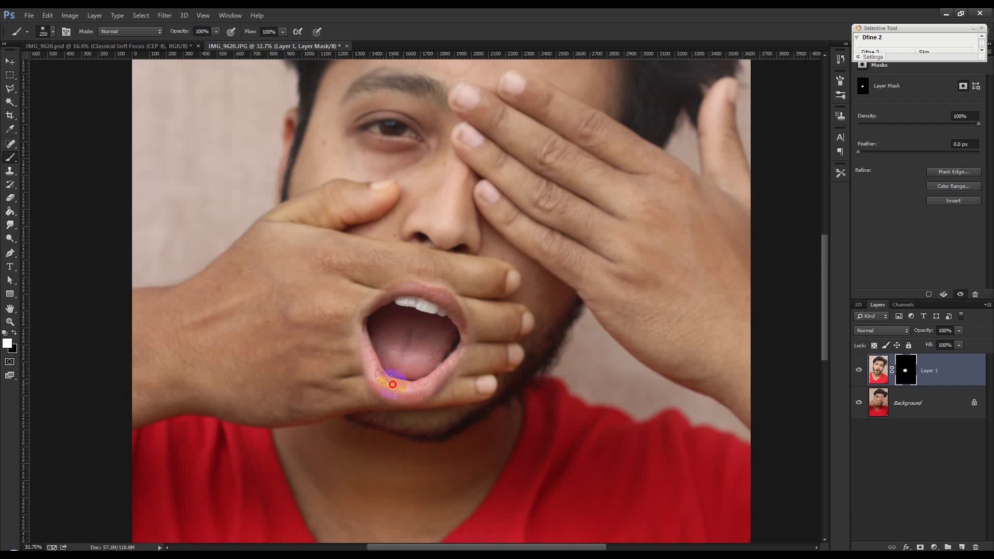
mouse_move(374, 356)
mouse_down()
mouse_move(363, 311)
mouse_move(385, 281)
mouse_move(441, 300)
mouse_move(446, 324)
mouse_move(436, 352)
mouse_up()
- Reveal the covered eye and eyebrow on Layer 1's mask in white, and paint black around them to bring back the fingers
scroll(433, 349, up, 3)
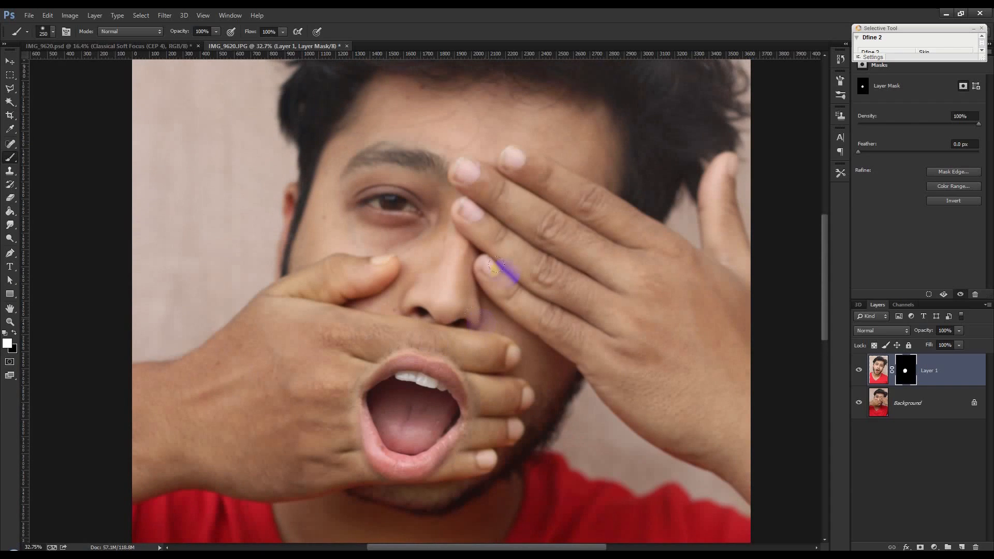
mouse_move(554, 222)
mouse_down()
mouse_move(527, 239)
mouse_move(489, 208)
mouse_move(489, 227)
mouse_move(539, 267)
mouse_move(573, 263)
mouse_move(554, 206)
mouse_move(599, 236)
mouse_move(597, 253)
mouse_move(558, 208)
mouse_move(513, 190)
mouse_move(493, 199)
mouse_move(478, 266)
mouse_move(549, 306)
mouse_up()
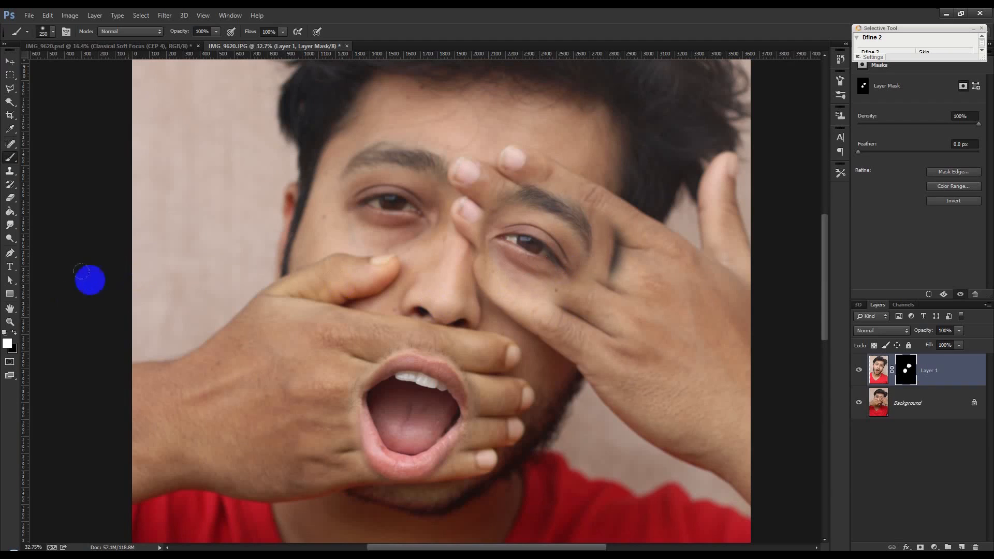
click(14, 332)
mouse_move(568, 327)
mouse_down()
mouse_move(508, 306)
mouse_move(465, 257)
mouse_move(543, 325)
mouse_move(574, 331)
mouse_up()
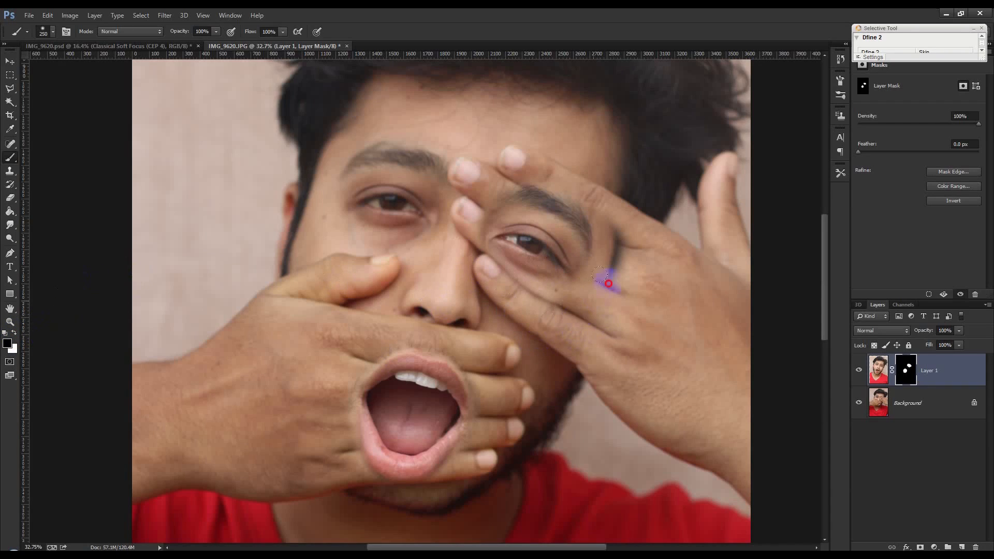
drag(608, 284, 620, 252)
drag(589, 195, 483, 160)
mouse_move(457, 205)
mouse_down()
mouse_move(430, 220)
mouse_move(456, 223)
mouse_move(478, 268)
mouse_up()
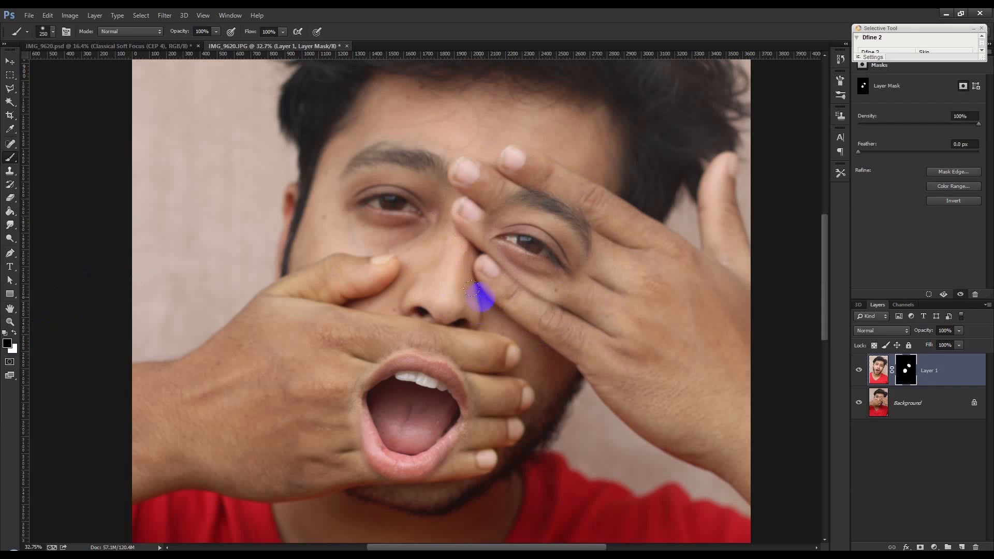
scroll(472, 289, down, 3)
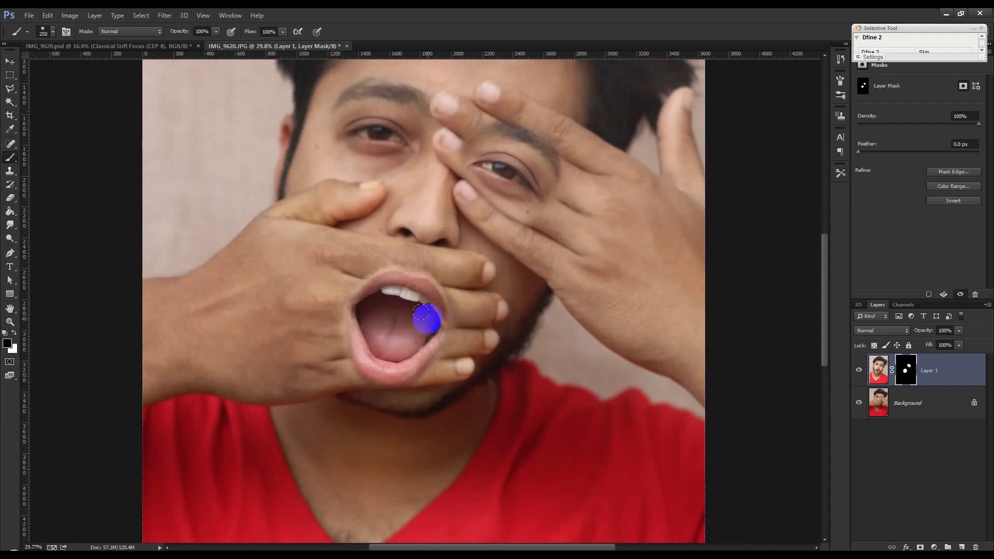
scroll(419, 313, up, 1)
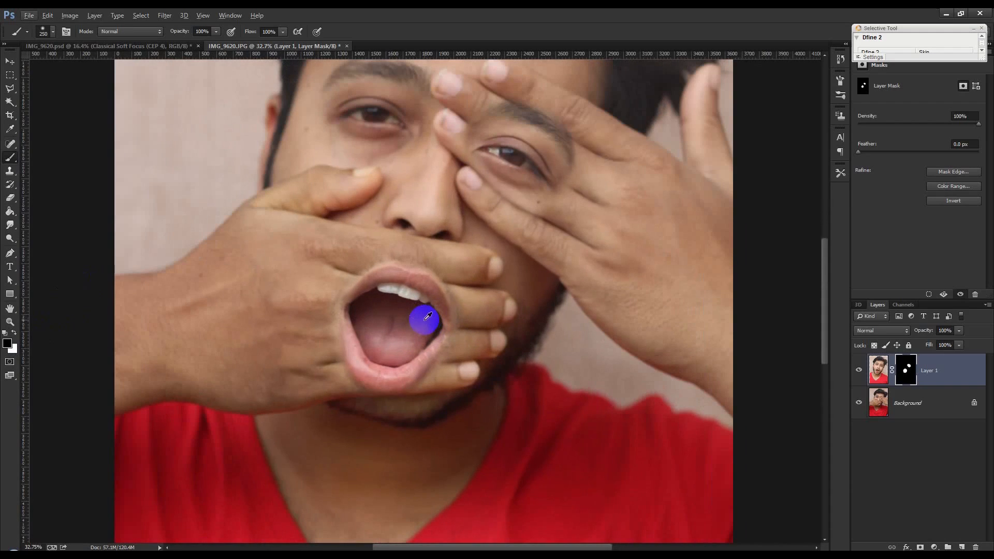
- Paint black on Layer 1's mask around the upper and side edges of the lips to blend them into the hand
scroll(428, 316, down, 1)
click(10, 61)
drag(401, 248, 408, 255)
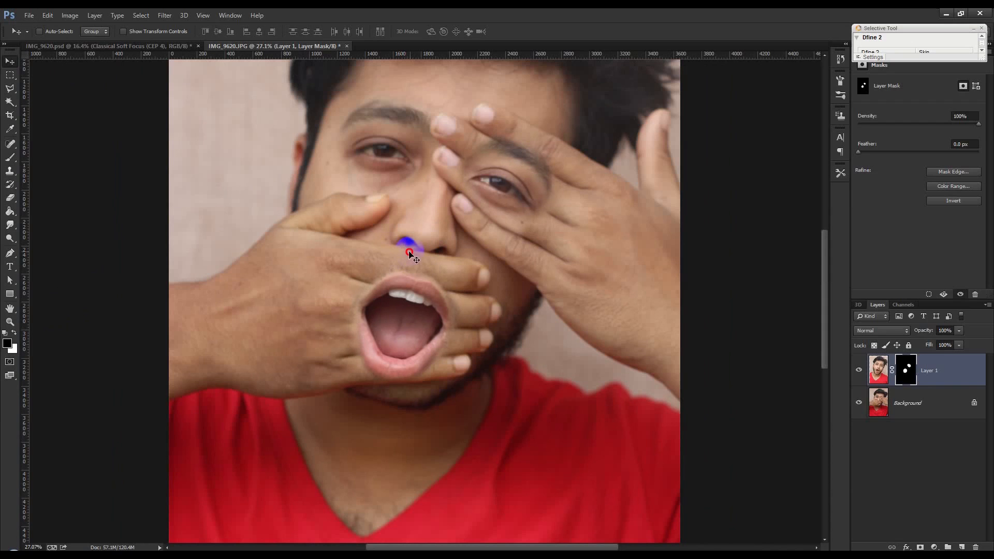
scroll(409, 255, up, 5)
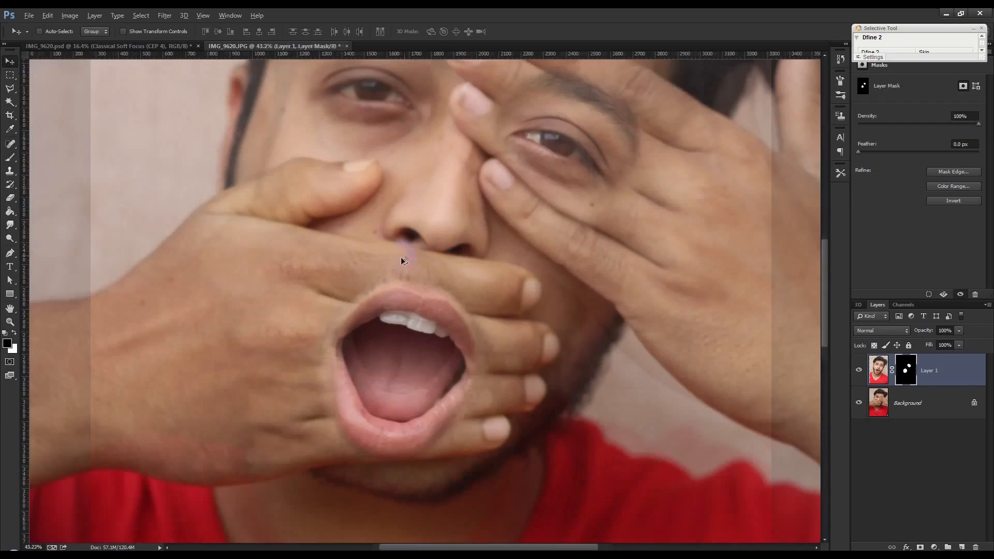
scroll(394, 269, up, 2)
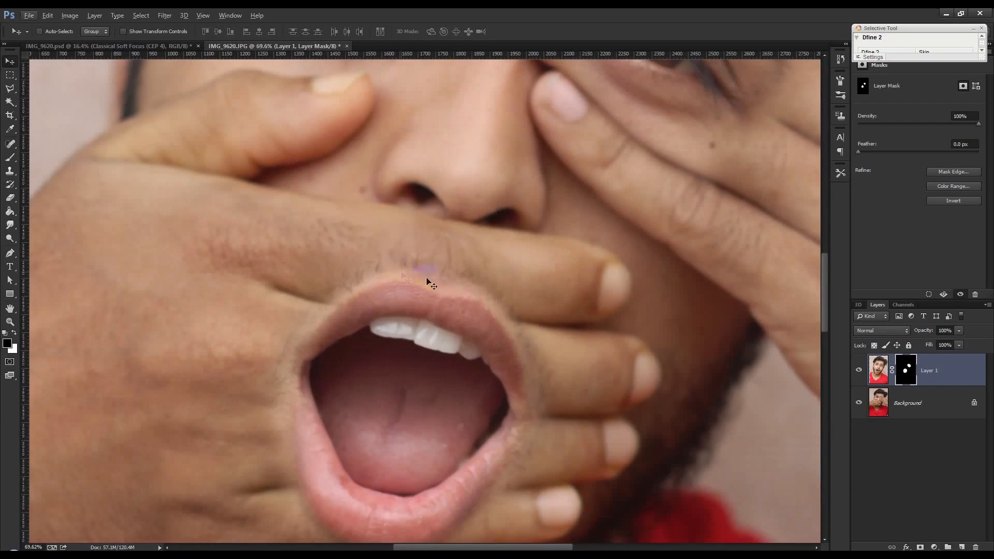
click(16, 160)
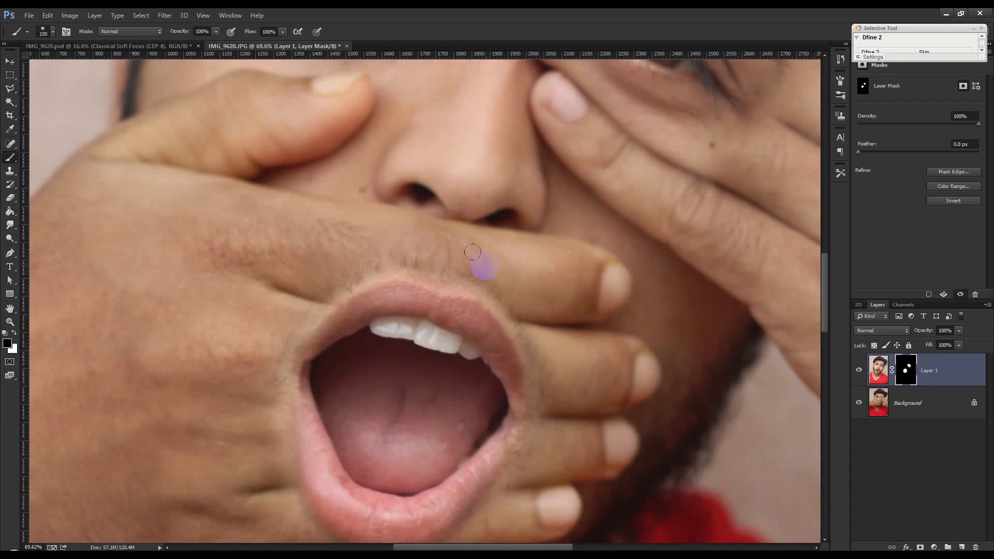
mouse_move(398, 243)
mouse_down()
mouse_move(372, 237)
mouse_move(306, 265)
mouse_up()
drag(248, 358, 247, 356)
click(418, 231)
mouse_move(498, 240)
mouse_down()
mouse_move(496, 271)
mouse_move(562, 375)
mouse_up()
scroll(533, 300, down, 3)
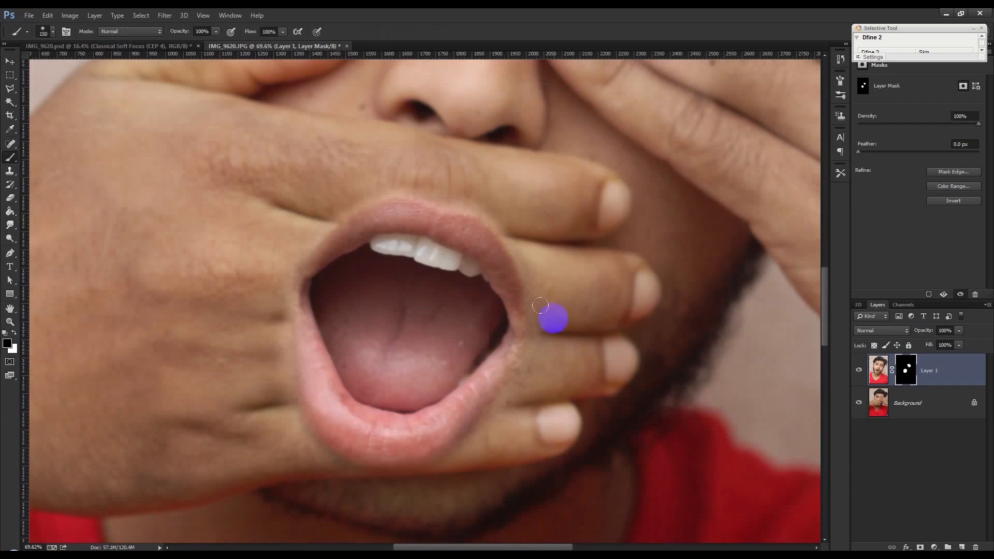
- Reduce the brush size to 100 and paint black on the mask below and beside the eye to restore the finger folds
key(bracketleft)
key(bracketleft)
scroll(399, 465, down, 1)
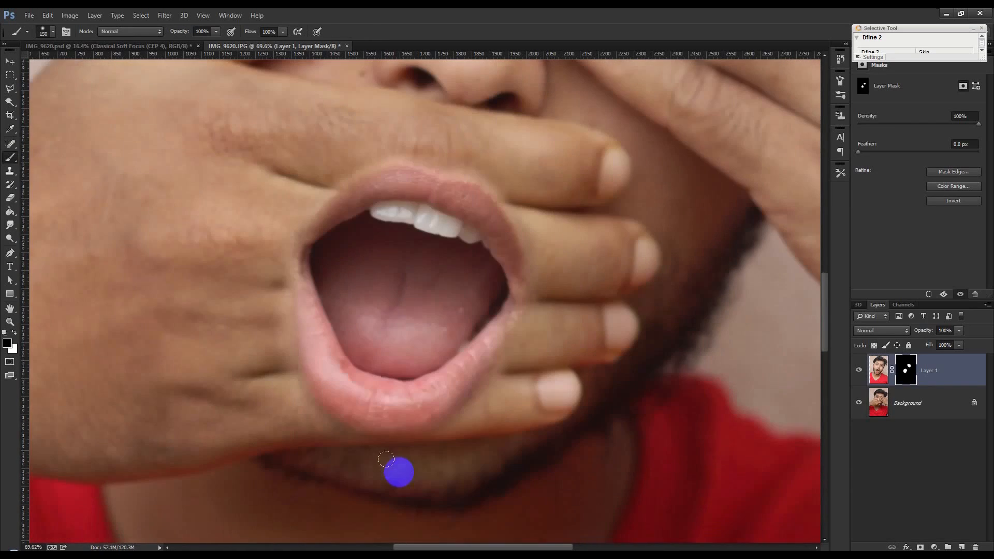
scroll(388, 391, up, 2)
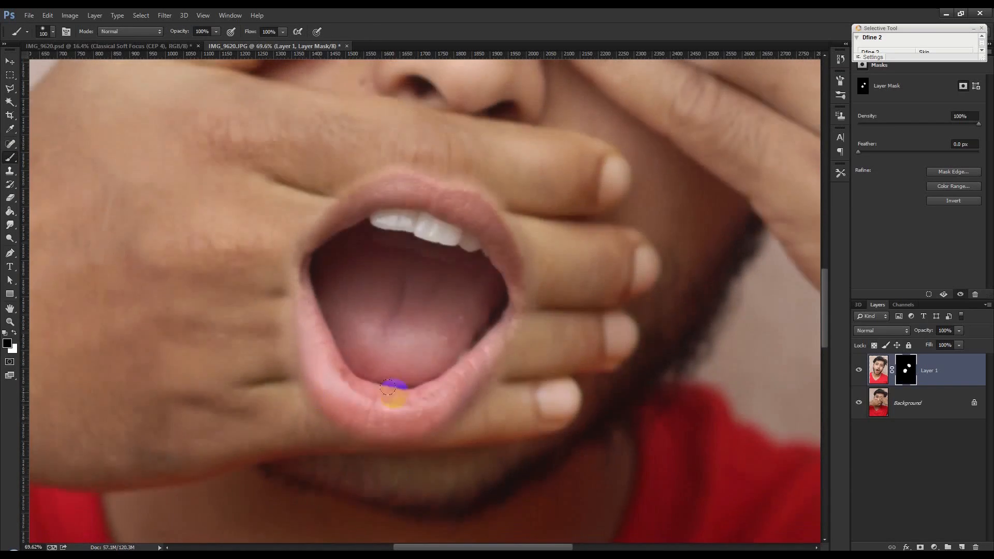
drag(510, 168, 472, 299)
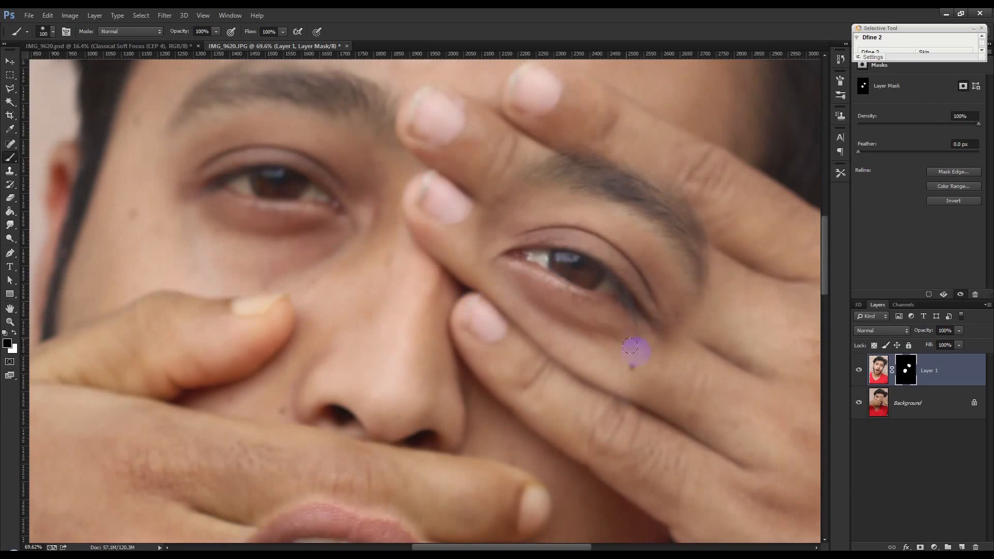
mouse_move(629, 367)
mouse_down()
mouse_move(566, 356)
mouse_move(573, 358)
mouse_move(486, 303)
mouse_move(500, 326)
mouse_up()
drag(652, 413, 617, 384)
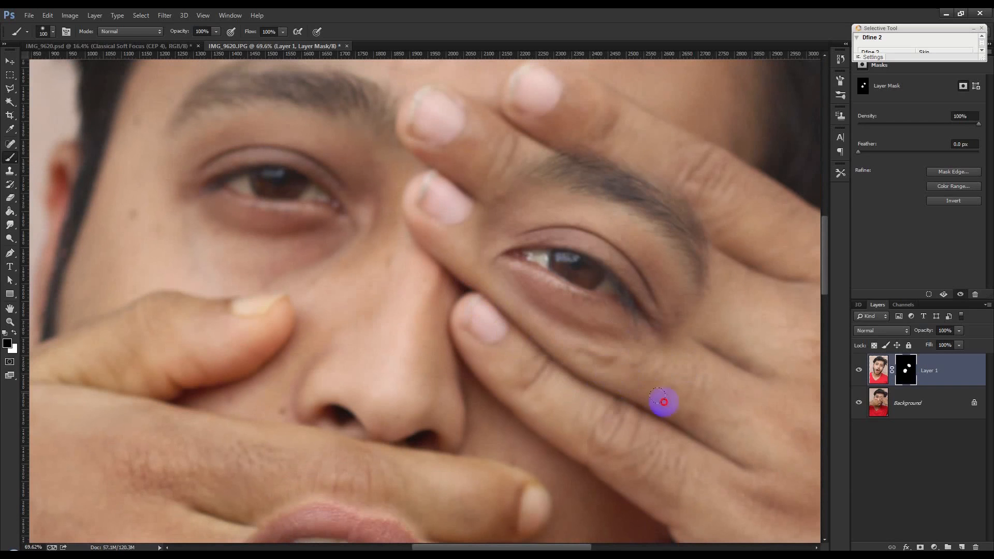
mouse_move(462, 207)
mouse_down()
mouse_move(484, 211)
mouse_move(433, 240)
mouse_up()
- Lower the brush opacity to 30% and paint black over the revealed eyebrow to let the fingers partly show through
scroll(497, 249, up, 3)
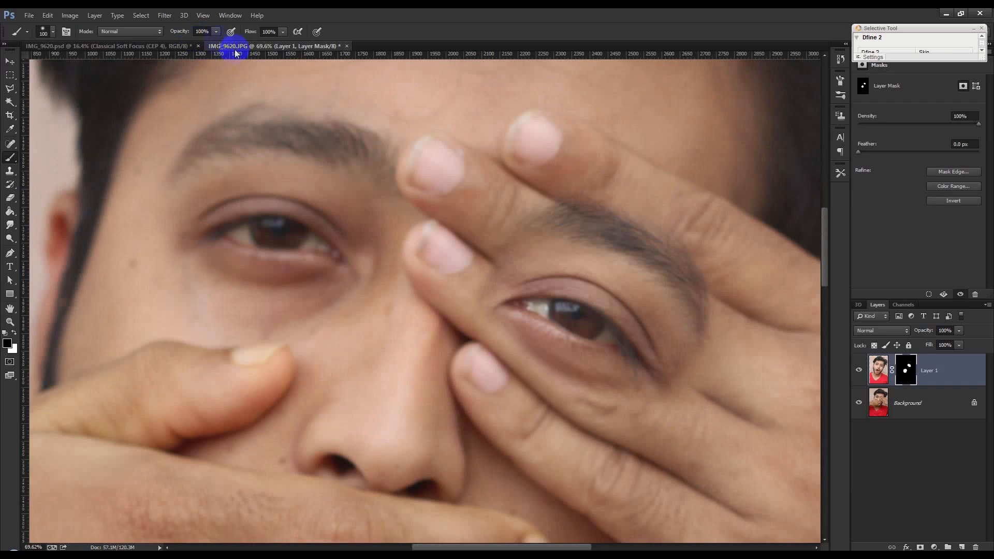
drag(216, 34, 182, 47)
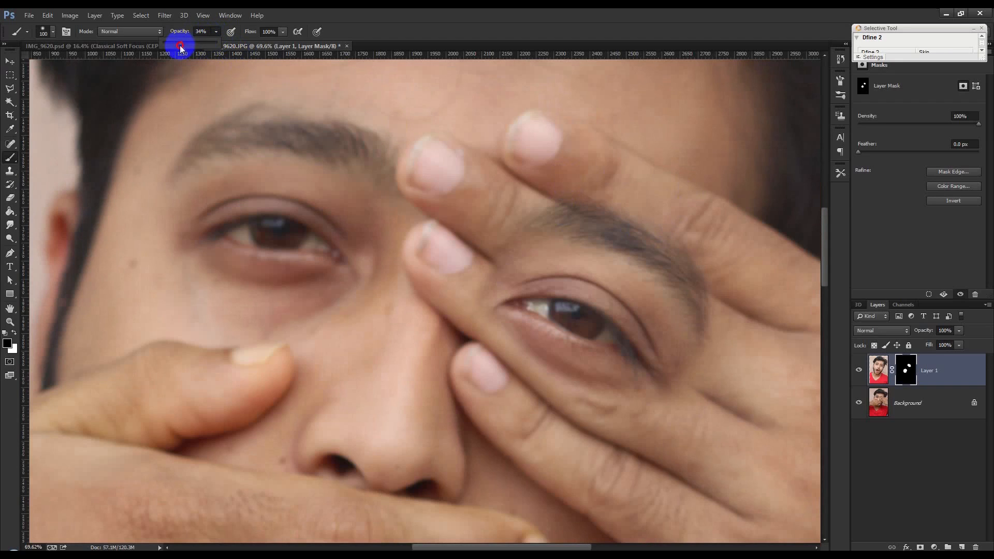
mouse_move(707, 302)
mouse_down()
mouse_move(659, 257)
mouse_move(685, 270)
mouse_move(585, 226)
mouse_up()
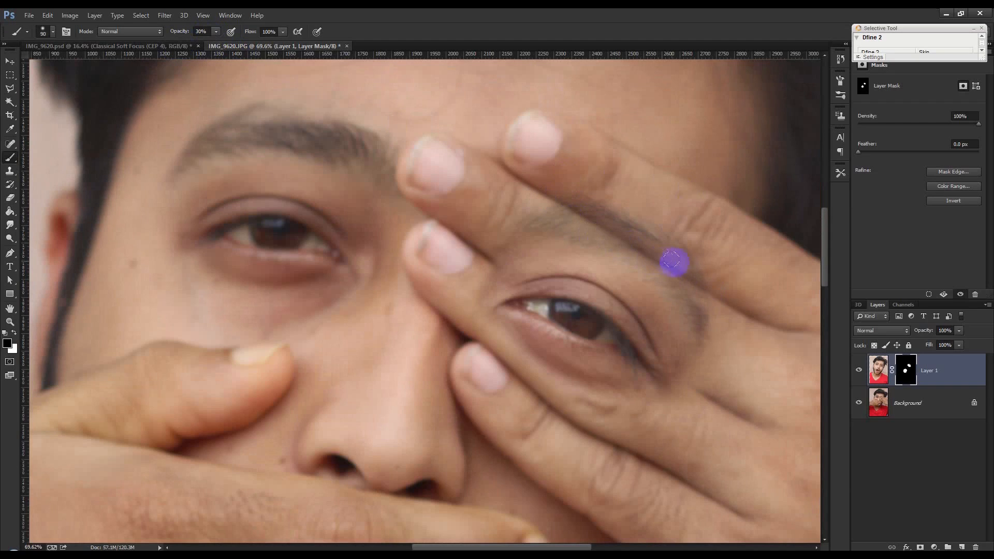
mouse_move(688, 279)
mouse_down()
mouse_move(566, 207)
mouse_move(672, 270)
mouse_up()
- Set the brush size to 40 and softly paint black around the revealed eye to blend its edges with the fingers
scroll(714, 318, down, 2)
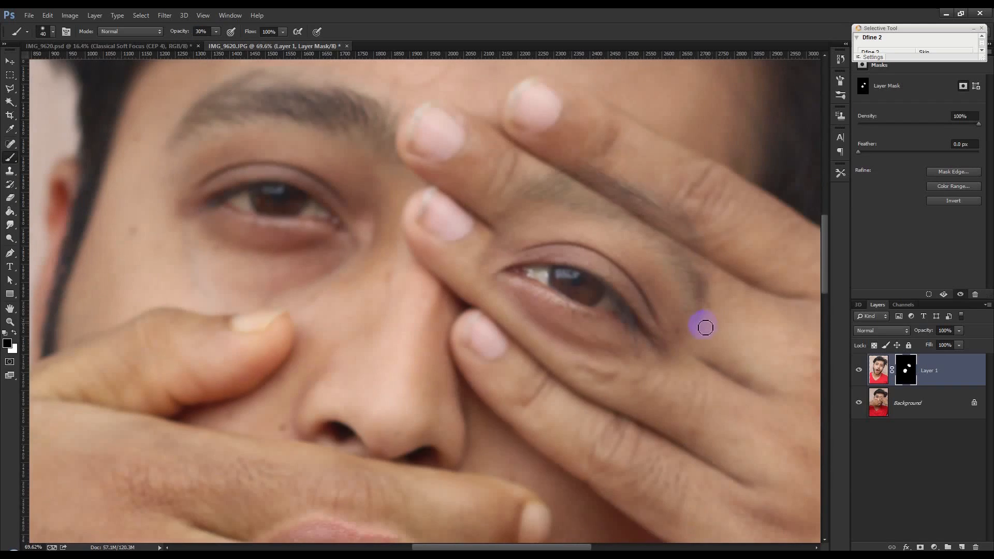
mouse_move(661, 316)
mouse_down()
mouse_move(631, 300)
mouse_move(703, 341)
mouse_move(578, 284)
mouse_move(490, 206)
mouse_move(511, 222)
mouse_up()
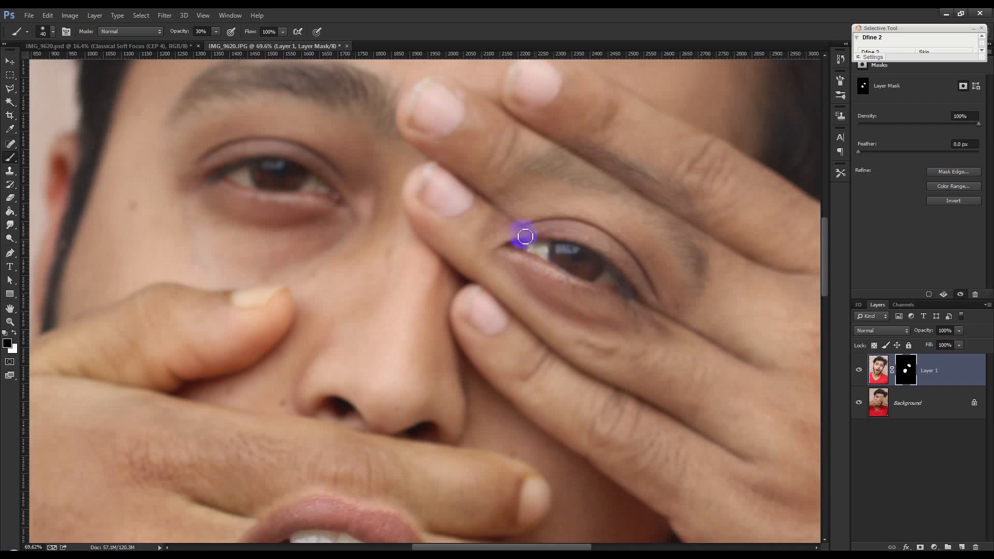
mouse_move(567, 251)
mouse_down()
mouse_move(647, 301)
mouse_move(502, 215)
mouse_move(510, 222)
mouse_up()
scroll(594, 284, down, 5)
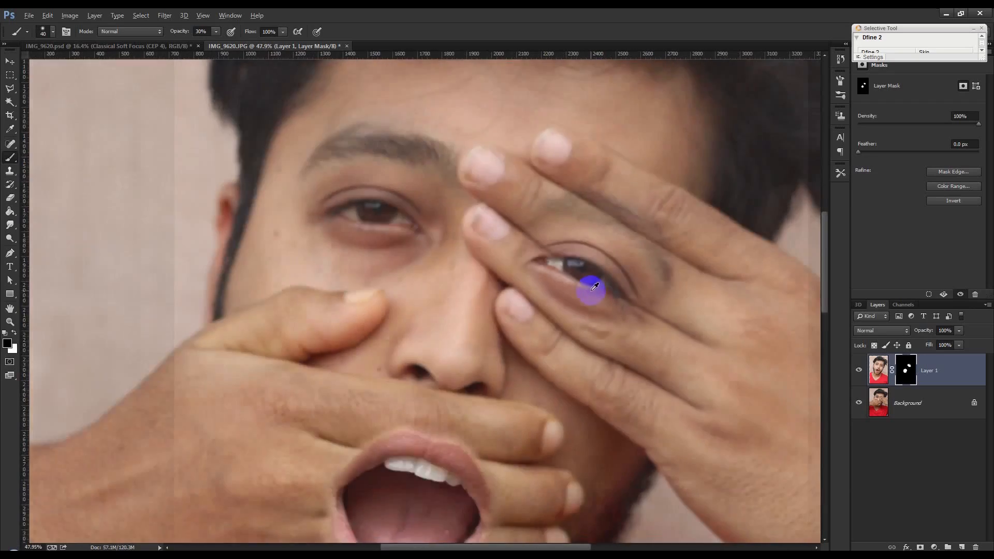
- Paint black at 30% opacity along the gaps between the fingers to bring faint finger lines across the lips and mouth
scroll(597, 304, up, 4)
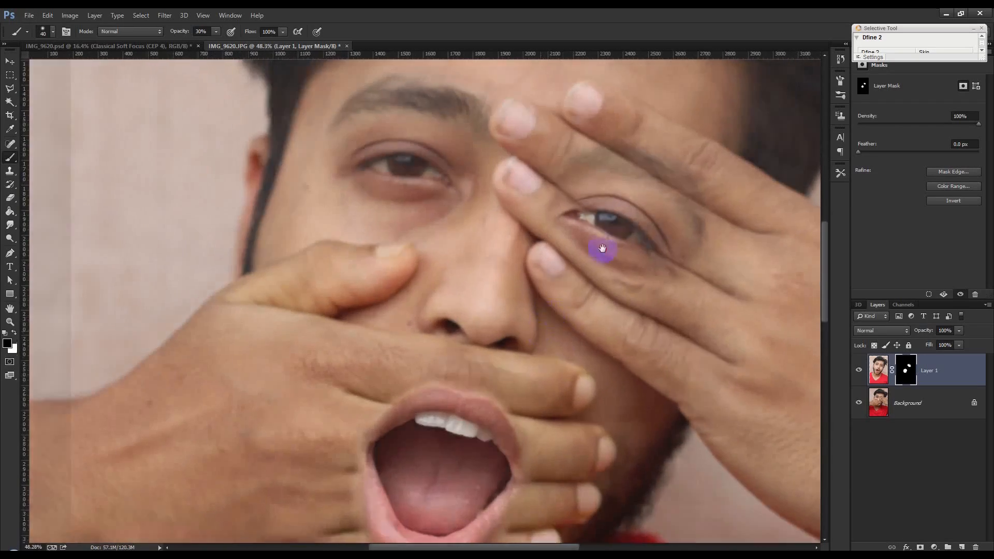
scroll(575, 329, up, 2)
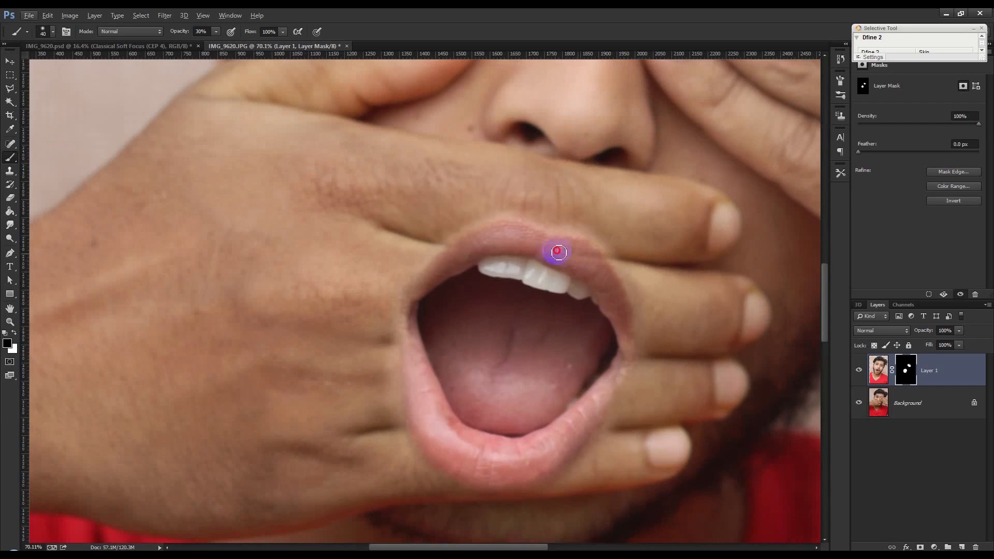
mouse_move(517, 245)
mouse_down()
mouse_move(442, 236)
mouse_move(488, 248)
mouse_move(481, 253)
mouse_move(561, 255)
mouse_move(459, 253)
mouse_move(559, 257)
mouse_move(525, 264)
mouse_move(570, 254)
mouse_move(437, 242)
mouse_move(645, 261)
mouse_up()
drag(565, 294, 576, 225)
mouse_move(676, 290)
mouse_down()
mouse_move(611, 296)
mouse_move(657, 286)
mouse_up()
mouse_move(413, 270)
mouse_down()
mouse_move(688, 289)
mouse_move(645, 338)
mouse_move(617, 326)
mouse_move(398, 326)
mouse_move(631, 334)
mouse_up()
scroll(645, 337, down, 1)
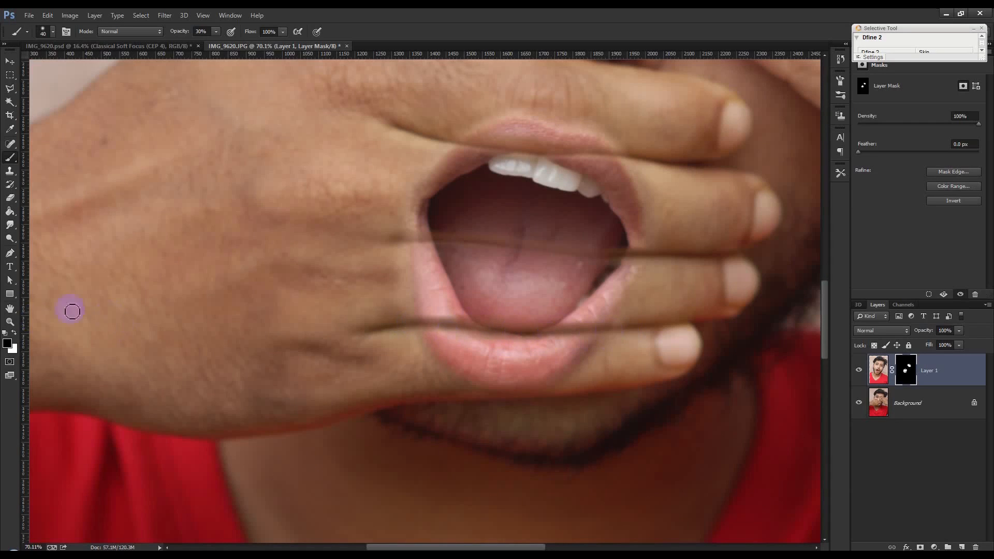
- Touch up the lowest finger line with white on the lip's edge, and extend it across the lower lip in black
click(14, 332)
drag(412, 362, 434, 356)
mouse_move(473, 324)
mouse_down()
mouse_move(439, 321)
mouse_move(545, 330)
mouse_move(520, 328)
mouse_move(617, 317)
mouse_move(493, 327)
mouse_move(404, 319)
mouse_move(481, 310)
mouse_move(376, 317)
mouse_move(422, 331)
mouse_move(303, 339)
mouse_move(388, 331)
mouse_move(401, 320)
mouse_move(376, 314)
mouse_move(409, 309)
mouse_up()
click(14, 332)
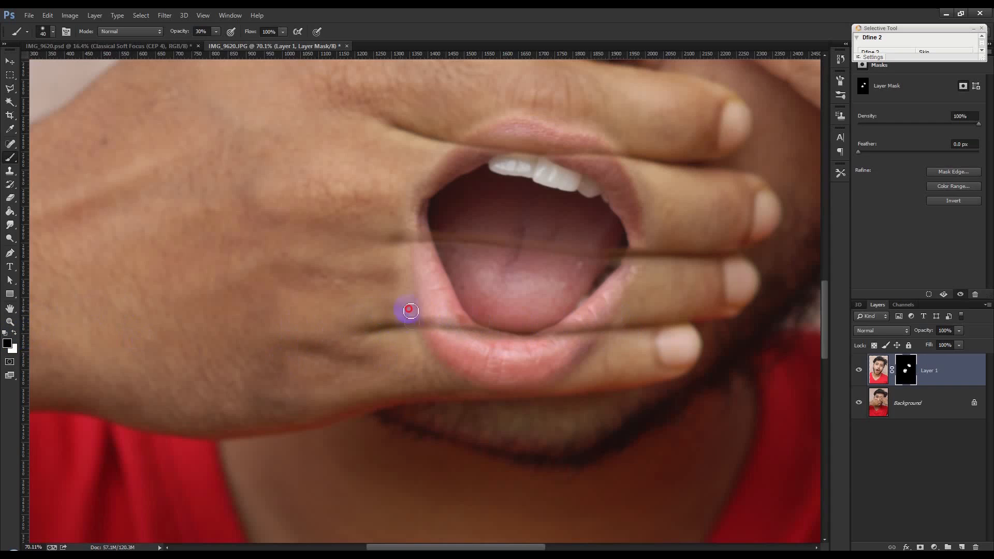
mouse_move(457, 337)
mouse_down()
mouse_move(411, 328)
mouse_move(610, 337)
mouse_up()
- Paint white on the mask over the faded eyebrow with the brush size at 125 to bring part of it back
scroll(611, 338, down, 5)
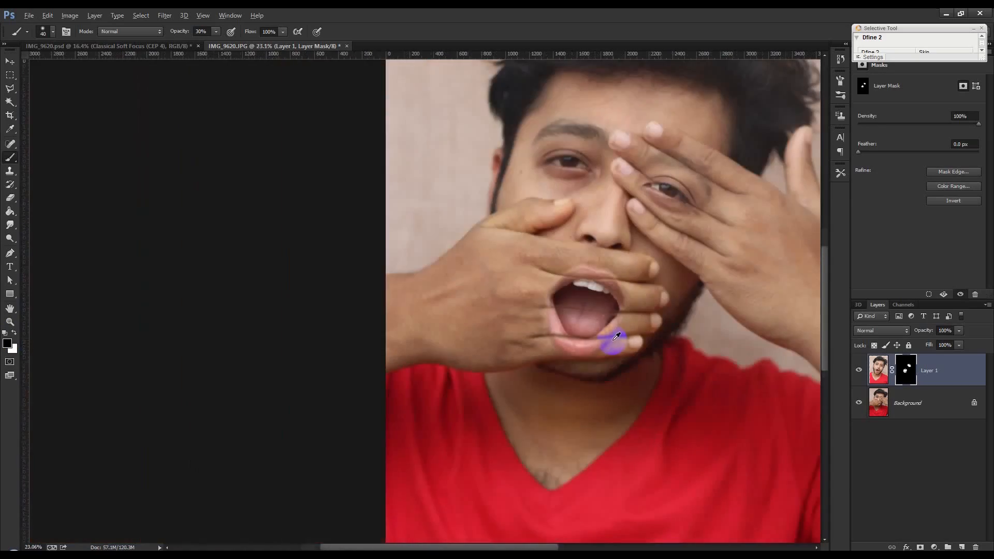
scroll(534, 344, up, 2)
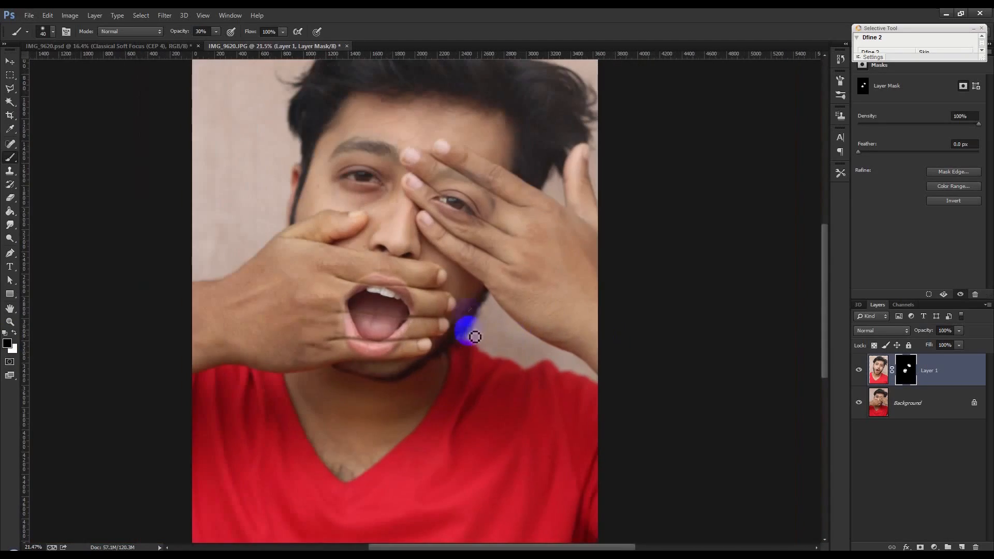
scroll(450, 204, up, 4)
scroll(454, 208, up, 2)
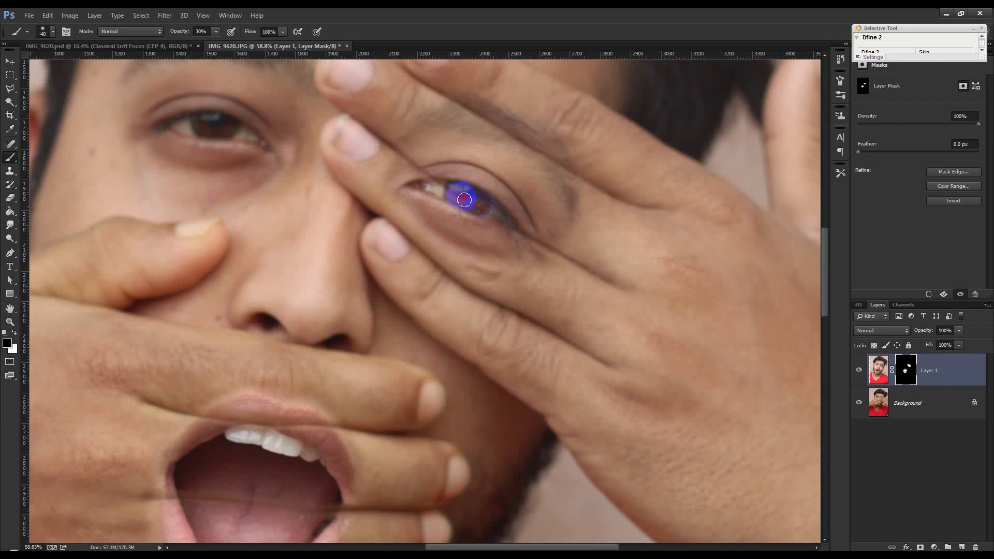
scroll(532, 284, down, 3)
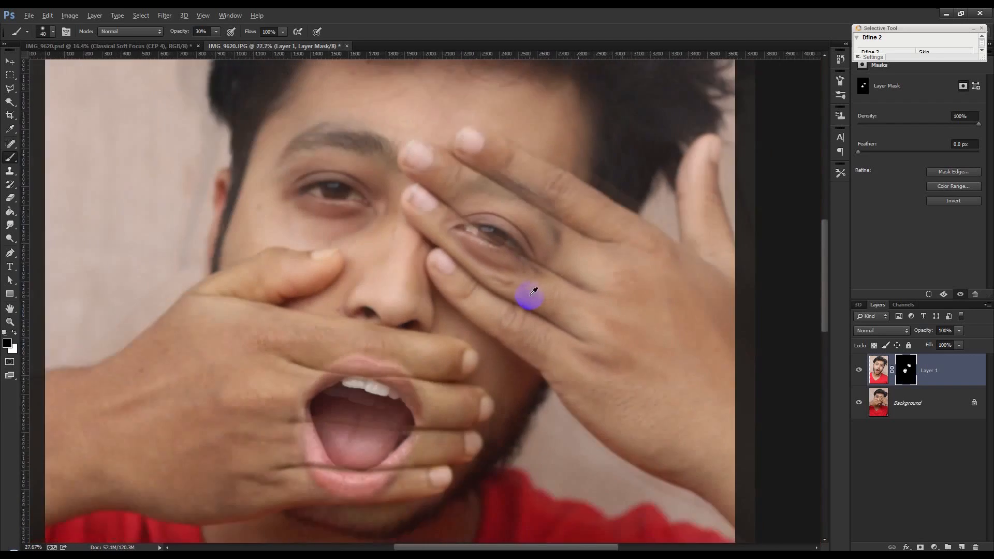
scroll(511, 279, up, 1)
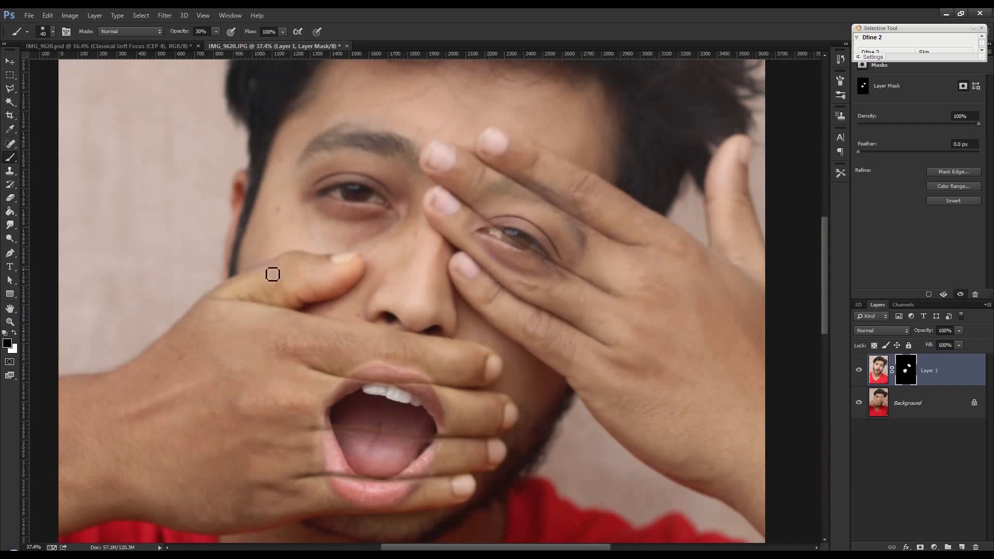
click(15, 332)
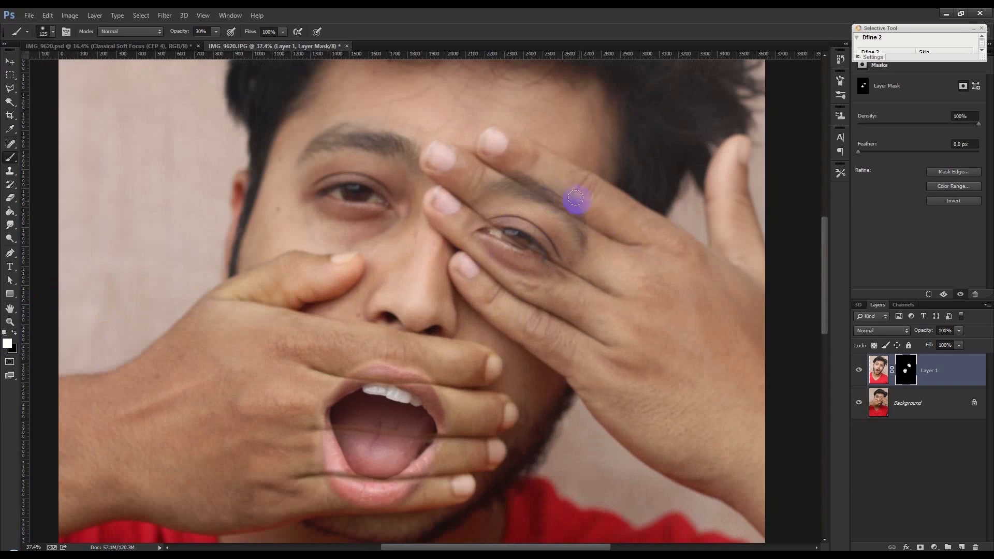
scroll(543, 248, down, 1)
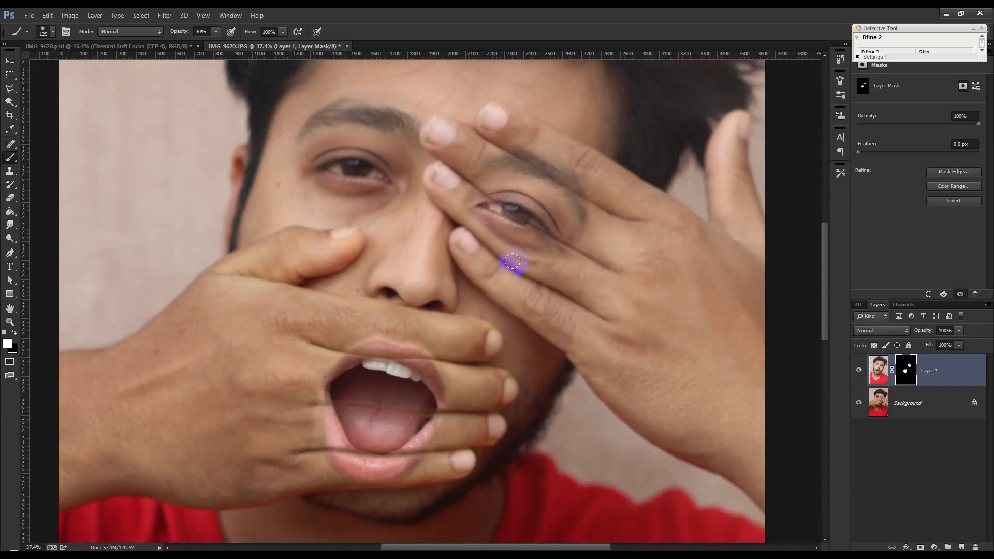
- Paint white at 30% opacity over the lower lip and inside the mouth to fade the finger lines crossing them
scroll(465, 289, down, 3)
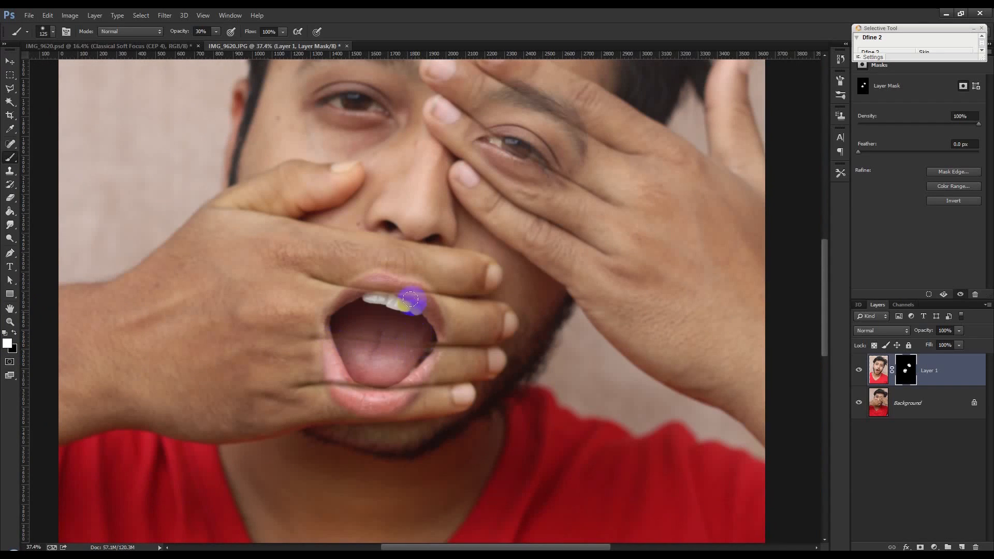
scroll(383, 337, down, 1)
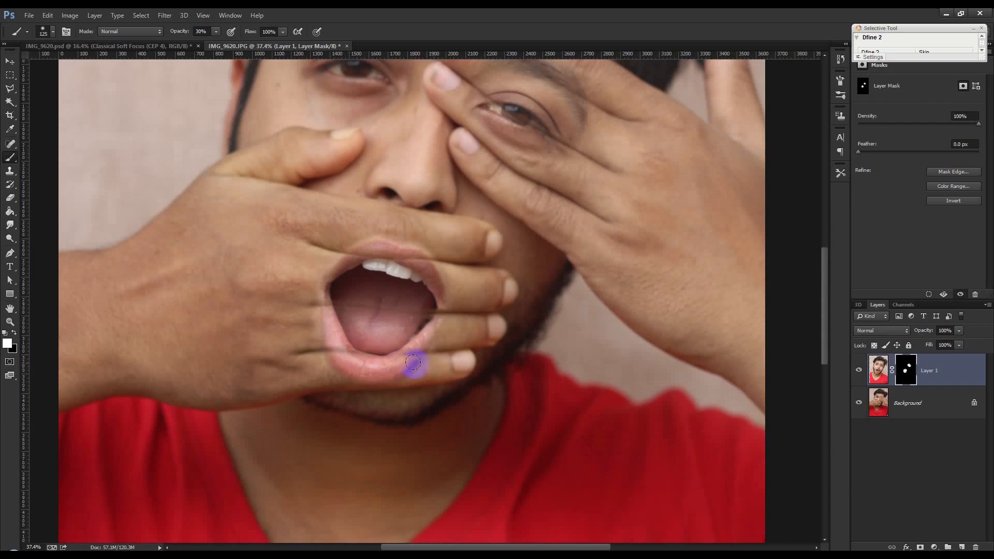
scroll(379, 374, down, 3)
scroll(381, 371, up, 4)
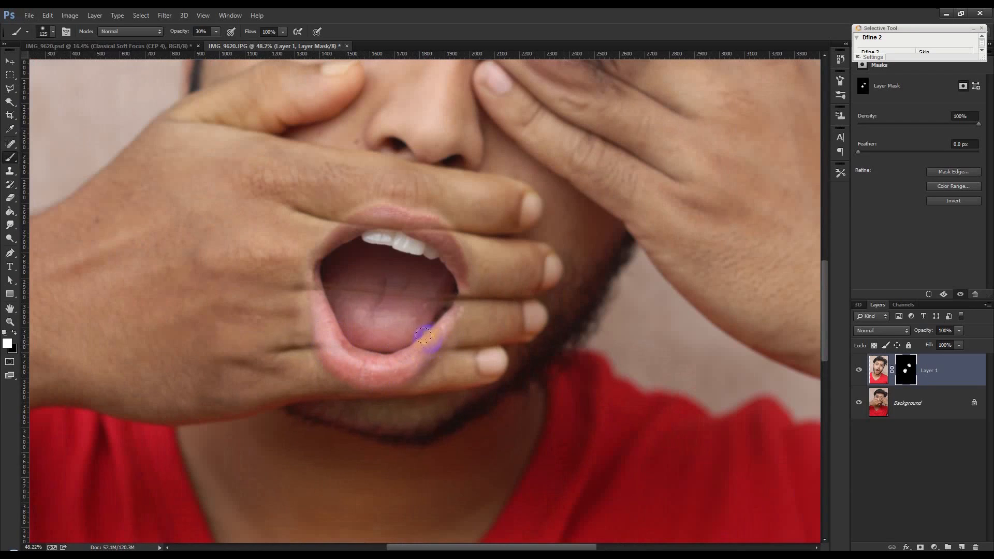
mouse_move(383, 291)
mouse_down()
mouse_move(324, 287)
mouse_move(437, 297)
mouse_up()
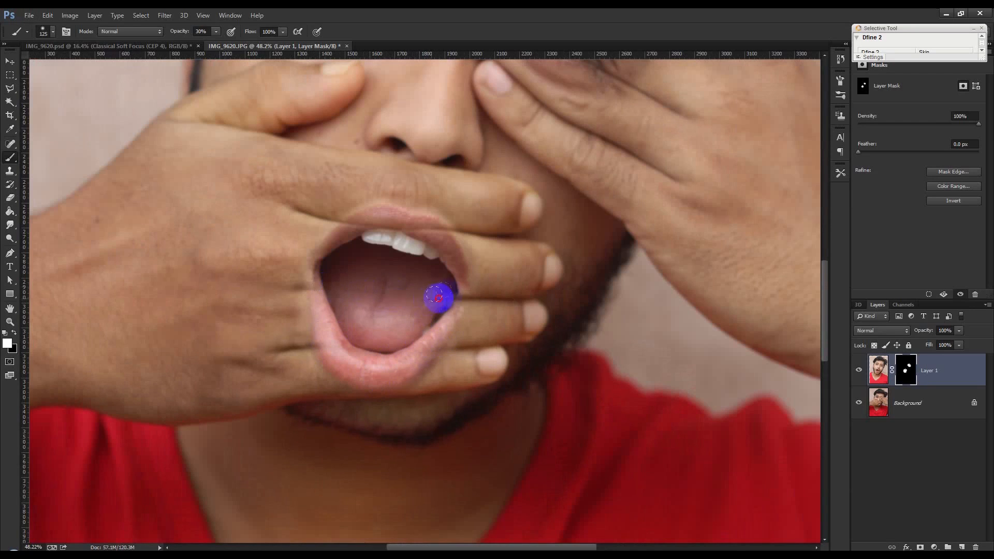
mouse_move(367, 293)
mouse_down()
mouse_move(329, 283)
mouse_move(410, 295)
mouse_up()
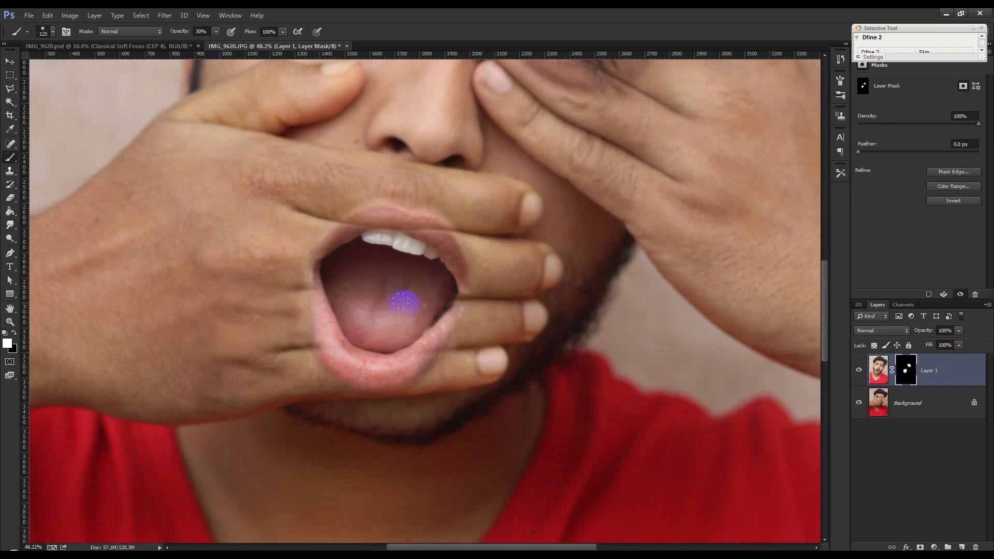
- Brush white over the upper lip and down across the mouth to clear the remaining finger lines
scroll(414, 295, down, 3)
scroll(417, 289, up, 4)
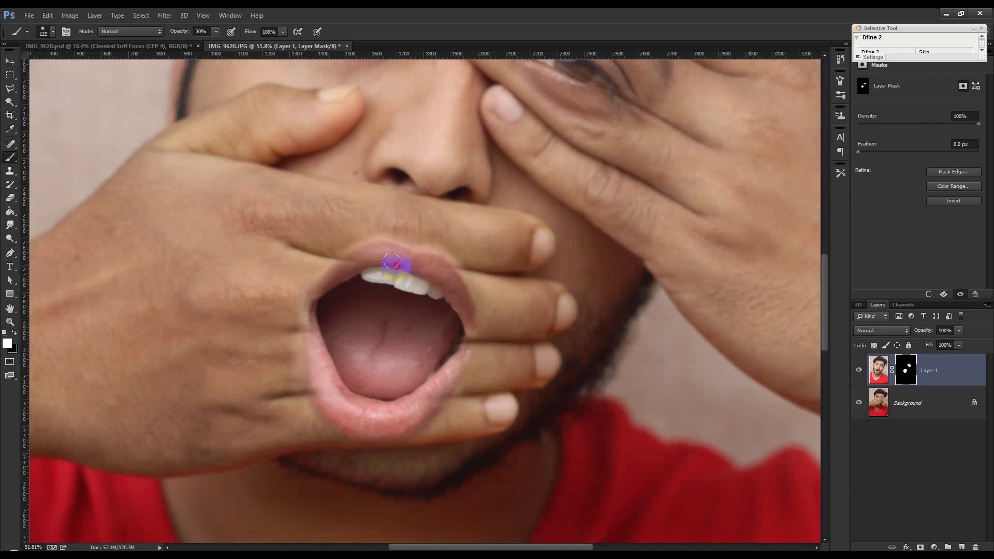
mouse_move(340, 269)
mouse_down()
mouse_move(359, 302)
mouse_move(318, 324)
mouse_move(336, 334)
mouse_move(453, 338)
mouse_move(378, 335)
mouse_move(397, 336)
mouse_move(414, 351)
mouse_up()
scroll(381, 337, down, 2)
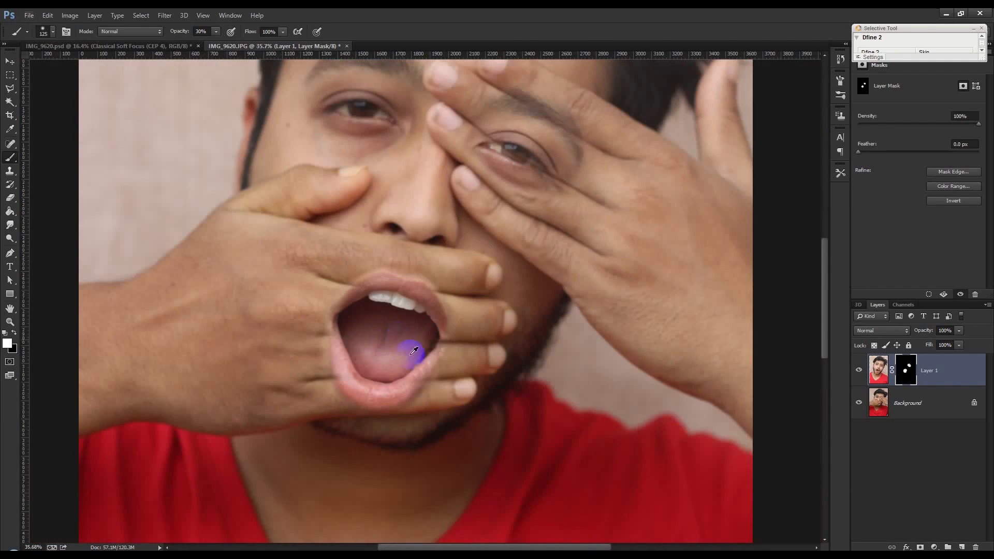
scroll(414, 351, down, 3)
scroll(399, 348, up, 1)
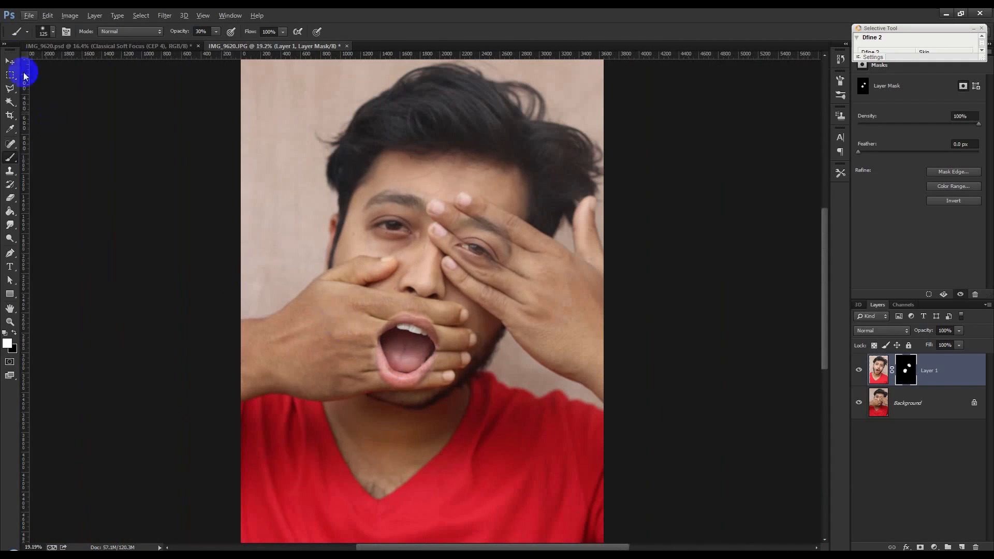
- Add a Brightness/Contrast adjustment layer above the masked photo layer and clip it to that layer
click(10, 61)
scroll(725, 295, up, 1)
click(935, 370)
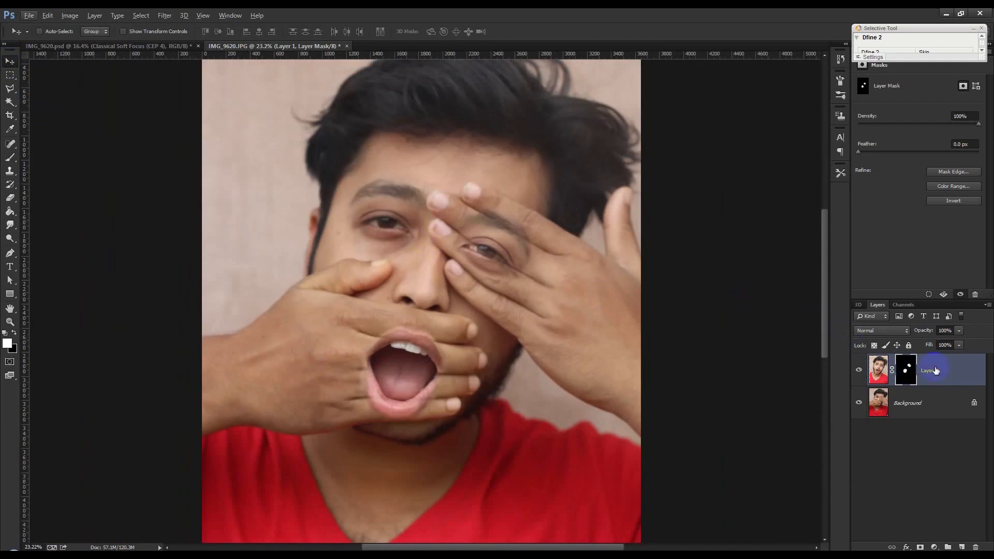
scroll(569, 329, up, 1)
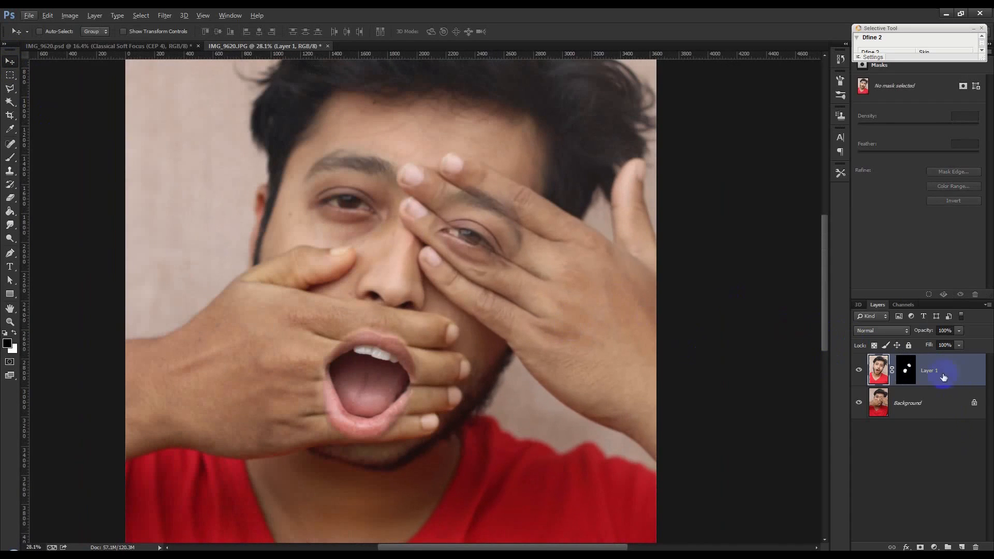
click(70, 15)
mouse_move(85, 42)
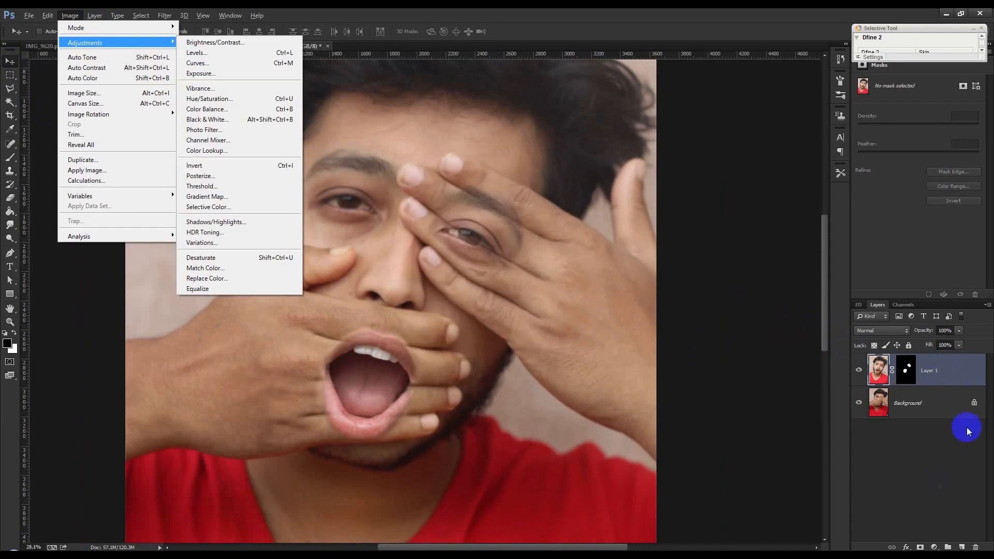
click(930, 541)
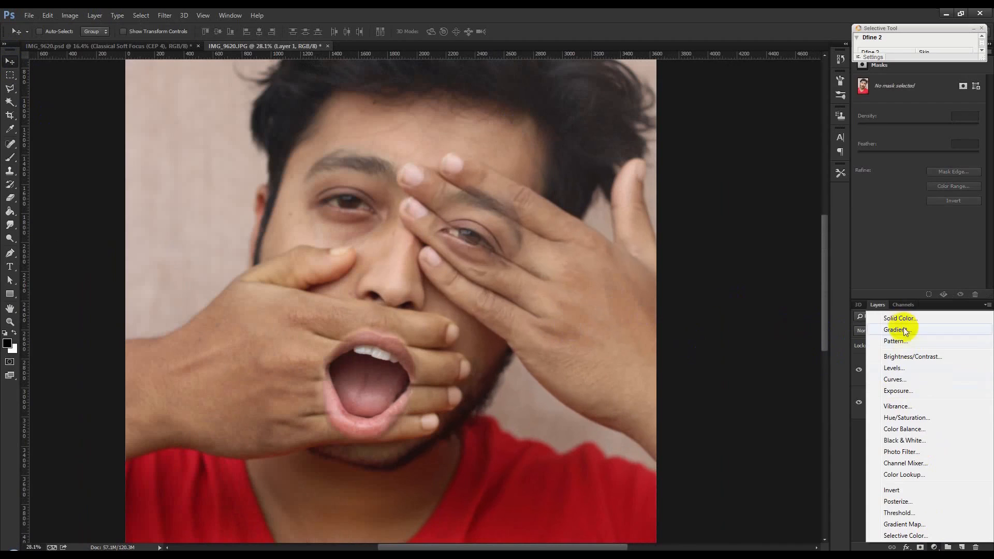
click(911, 356)
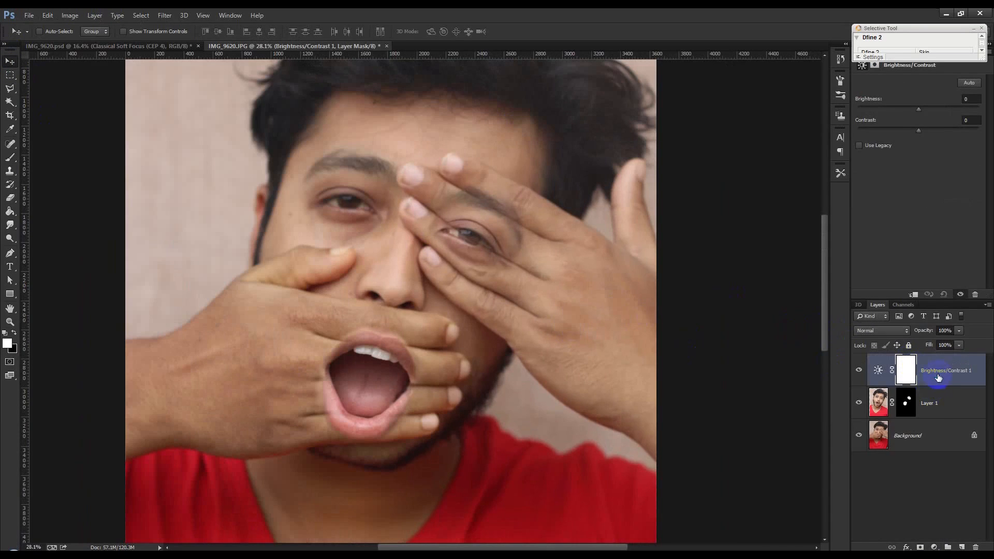
right_click(938, 379)
click(837, 262)
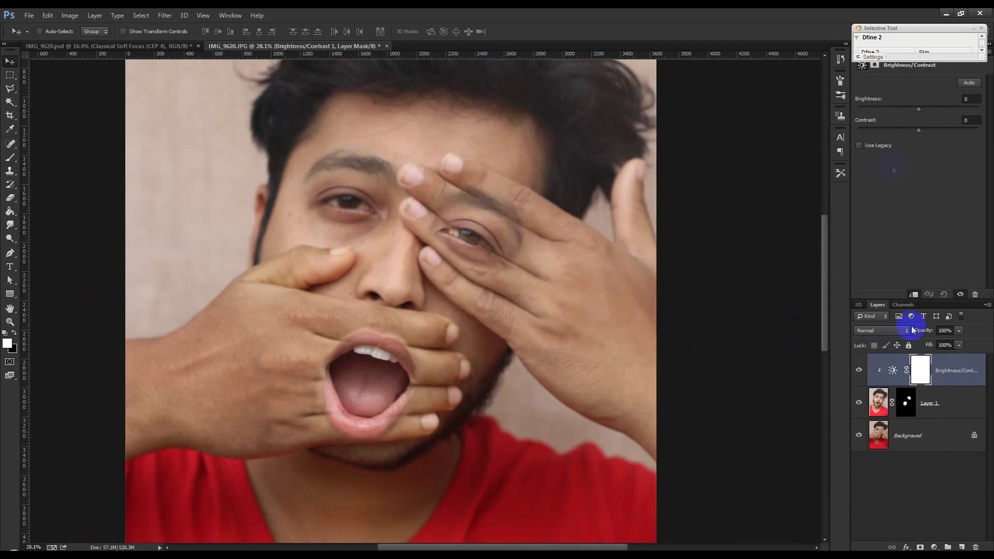
- Set the clipped adjustment's brightness to -20 to darken the pasted eye and mouth
drag(918, 108, 913, 111)
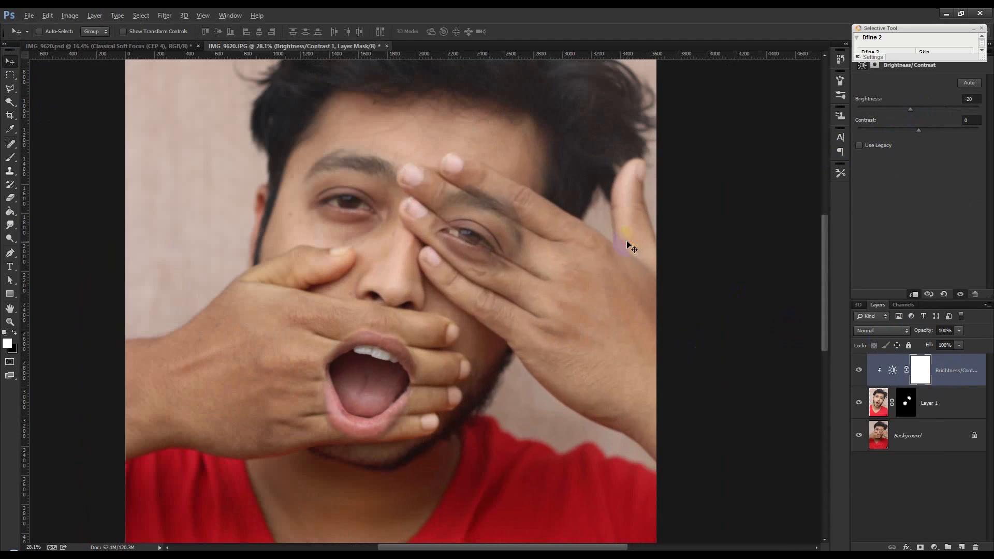
scroll(524, 315, down, 5)
scroll(539, 251, up, 12)
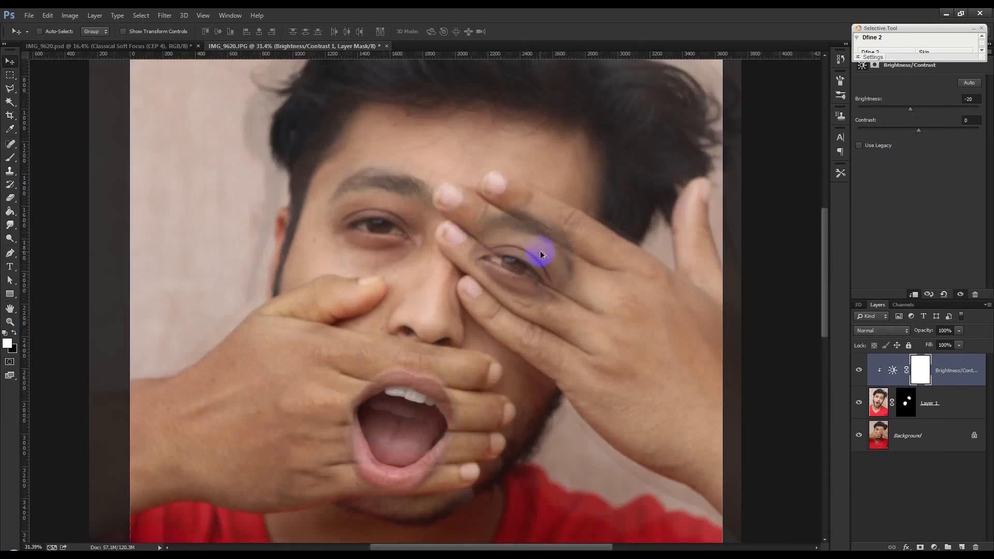
- Touch up the pasted eye on the Layer 1 mask with a white brush at 30% opacity
click(906, 402)
click(11, 157)
mouse_move(456, 277)
mouse_down()
mouse_move(410, 247)
mouse_move(437, 277)
mouse_move(514, 300)
mouse_move(457, 286)
mouse_up()
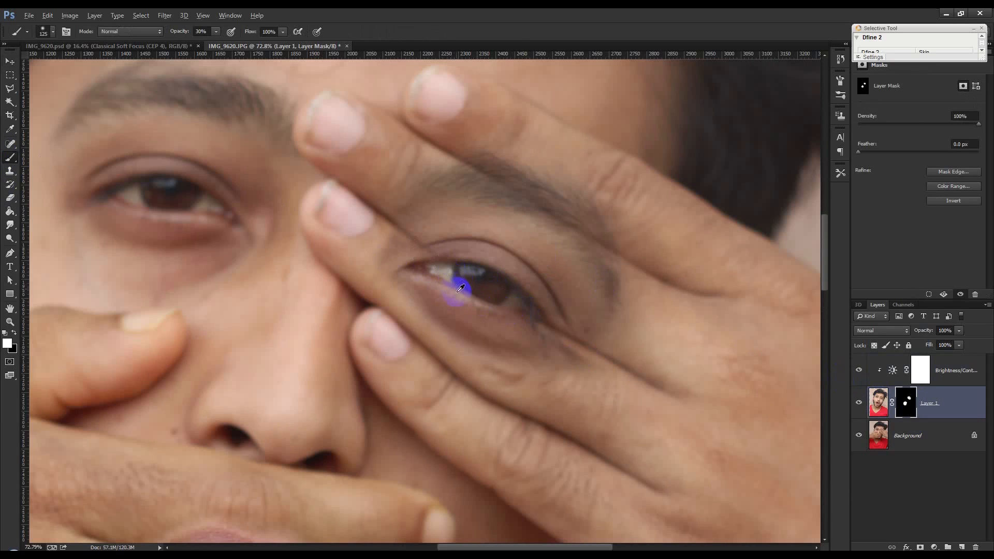
scroll(460, 288, down, 6)
scroll(482, 236, up, 2)
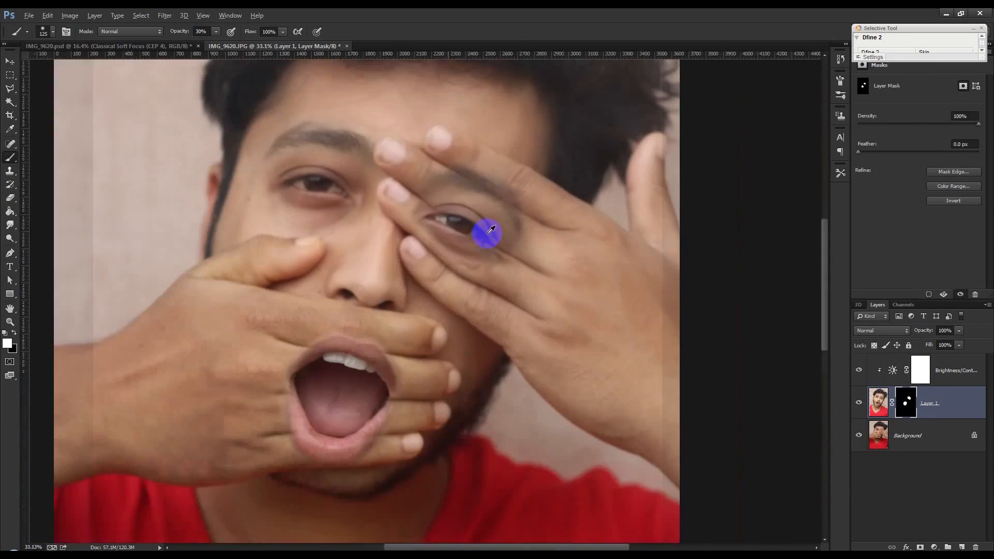
scroll(490, 231, up, 1)
scroll(481, 258, down, 2)
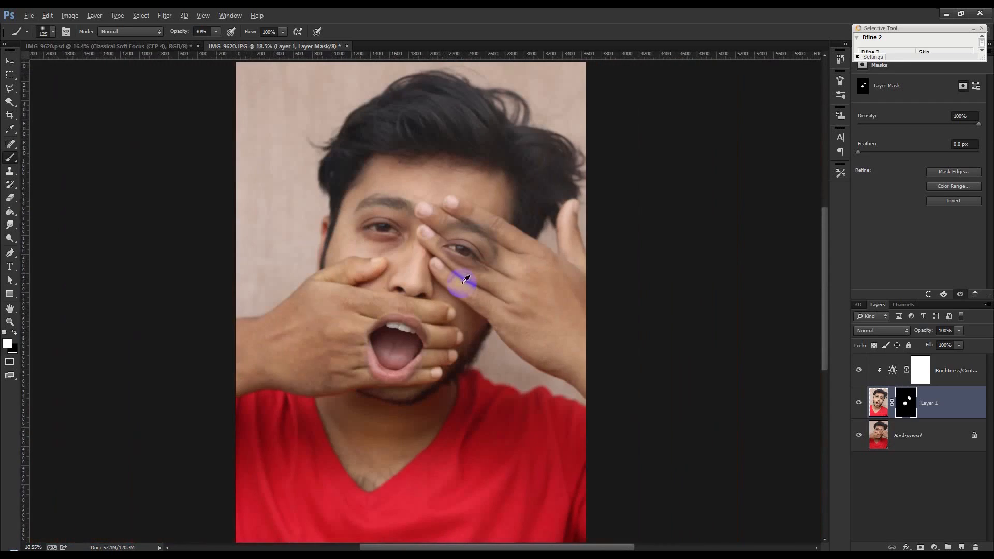
- Add a new layer above the adjustment and fill it with the merged image using Apply Image
click(954, 371)
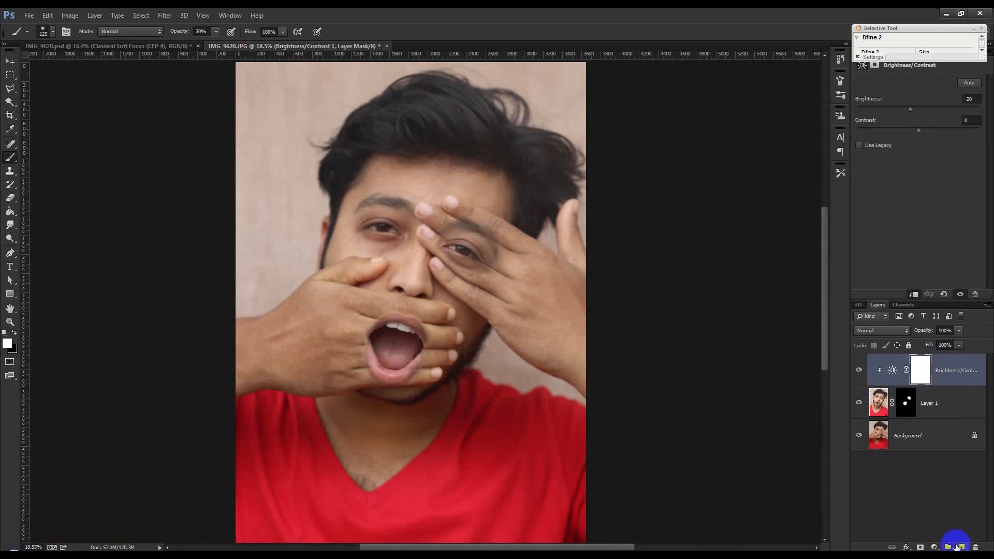
click(962, 547)
key(x)
click(70, 15)
click(162, 172)
click(583, 160)
scroll(479, 202, down, 2)
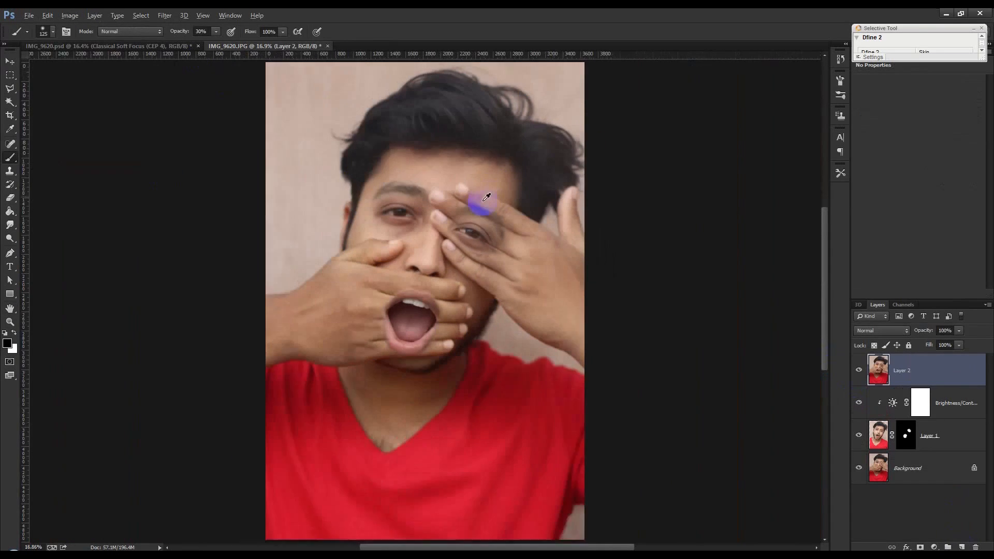
scroll(479, 199, up, 2)
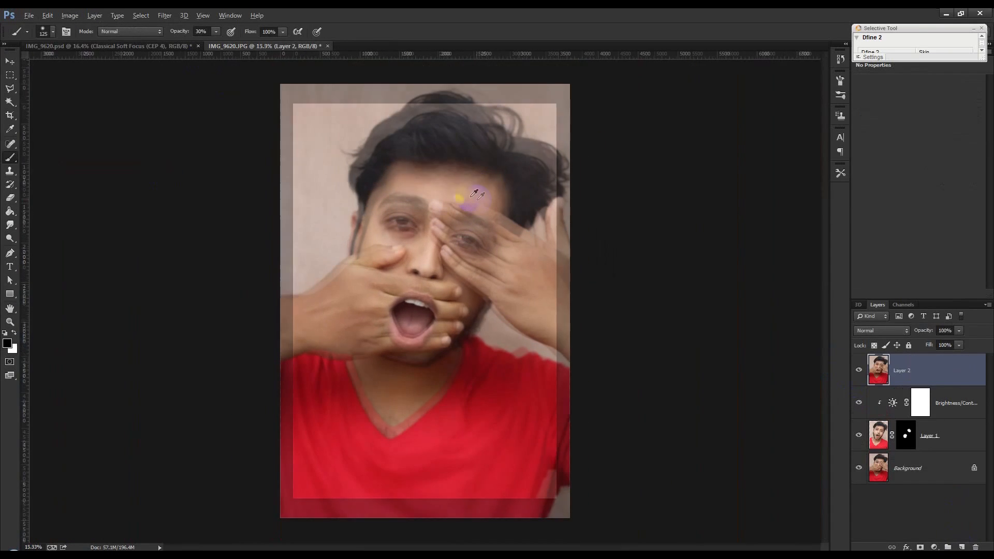
- Start the Camera Raw Filter on the merged layer with highlights at -100, shadows at -11, clarity at +8 and whites at +17
click(164, 16)
click(175, 79)
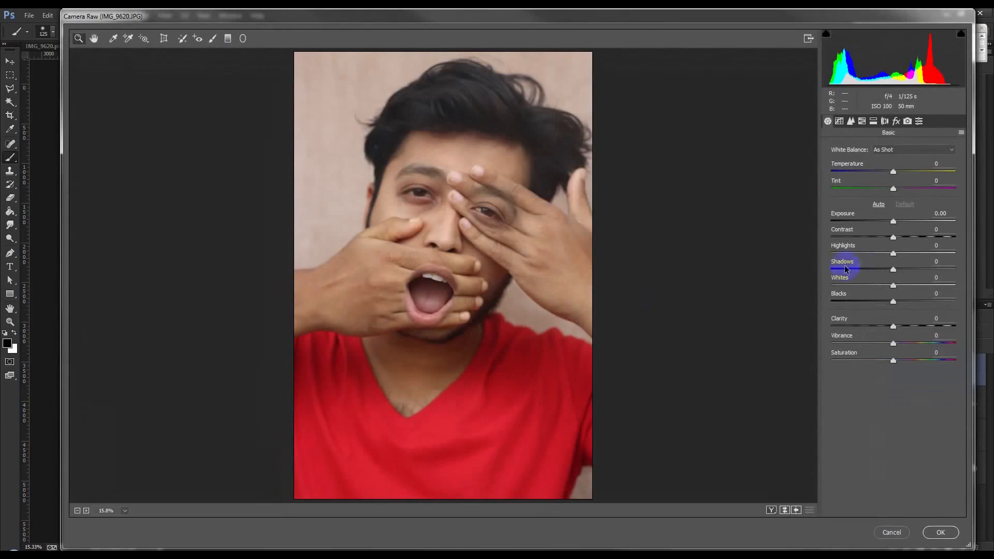
drag(892, 254, 797, 260)
mouse_move(893, 269)
mouse_down()
mouse_move(940, 268)
mouse_move(871, 270)
mouse_move(887, 268)
mouse_up()
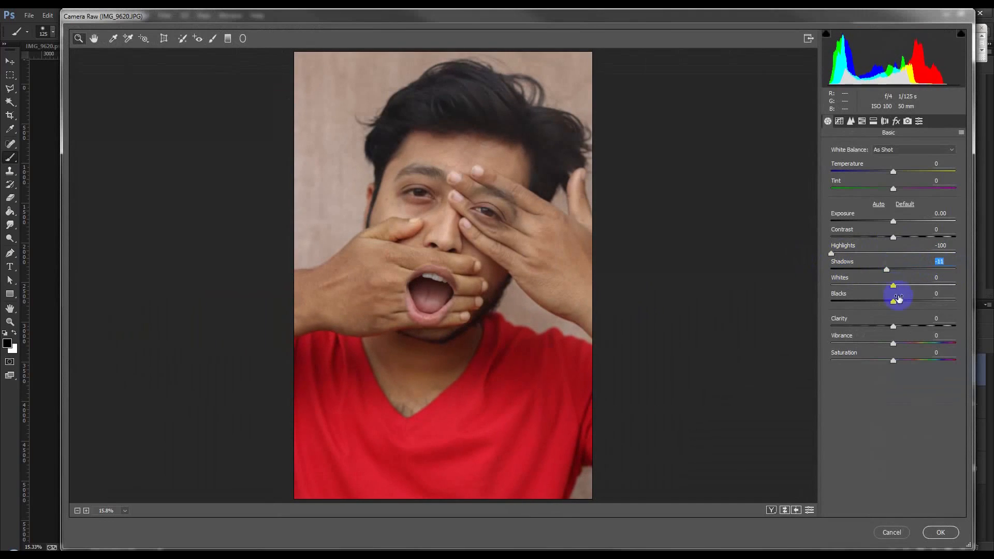
drag(902, 328, 898, 328)
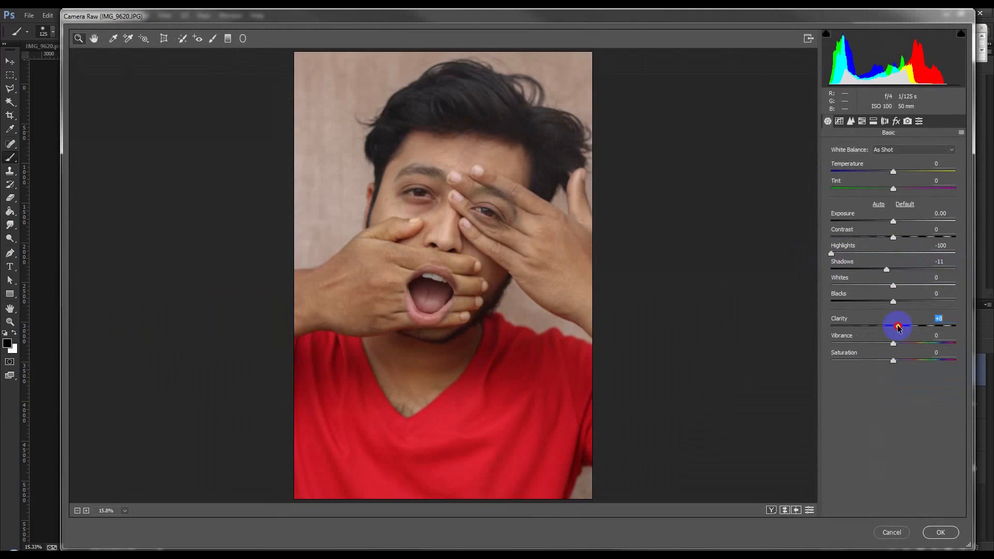
drag(894, 286, 904, 282)
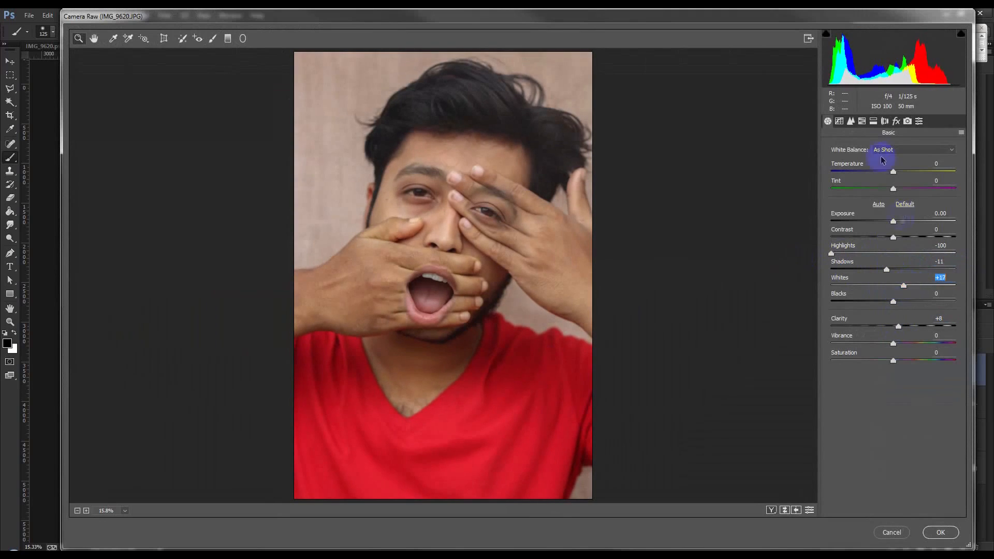
- Set the sharpening amount to 150 with a radius of 2.7, and add a post-crop vignette with an amount of -17
click(850, 121)
drag(849, 162, 970, 174)
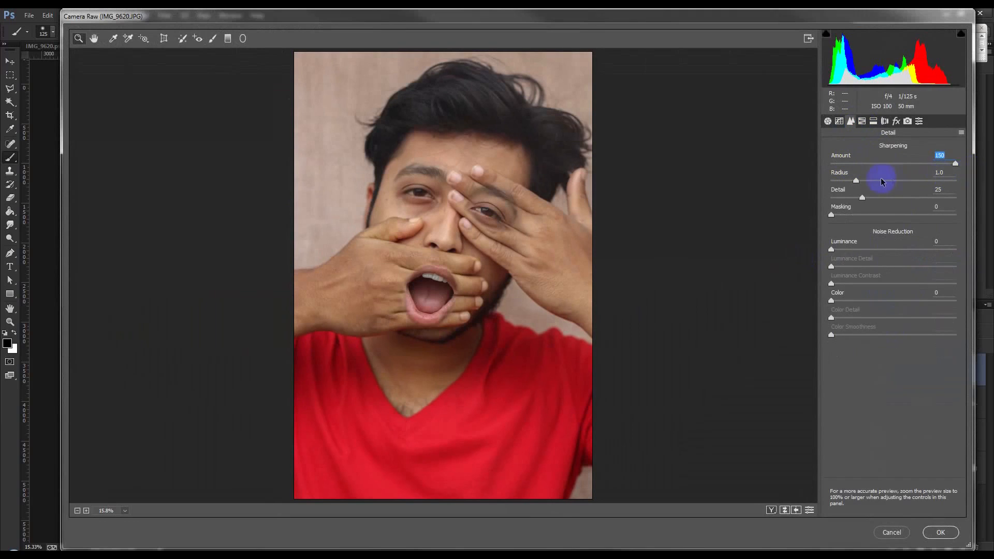
drag(857, 181, 941, 182)
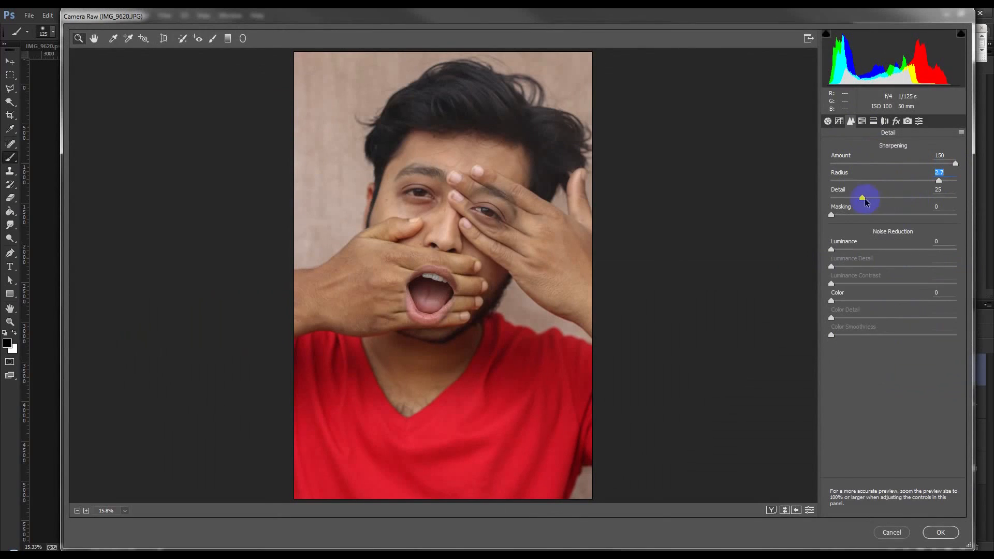
click(896, 122)
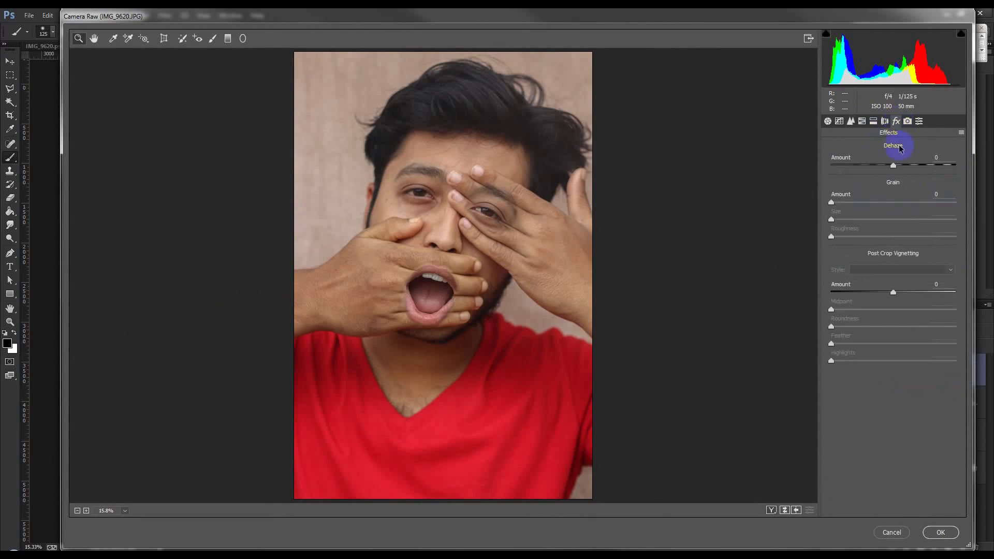
mouse_move(892, 294)
mouse_down()
mouse_move(865, 291)
mouse_move(883, 291)
mouse_up()
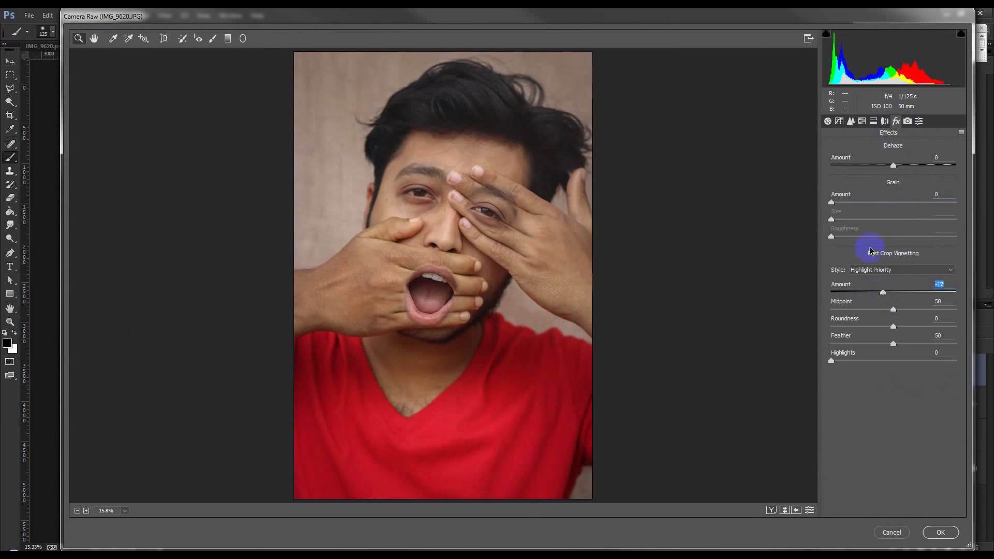
- Adjust the parametric tone curve to lights +13, darks -3, shadows +32 and highlights +10
click(839, 121)
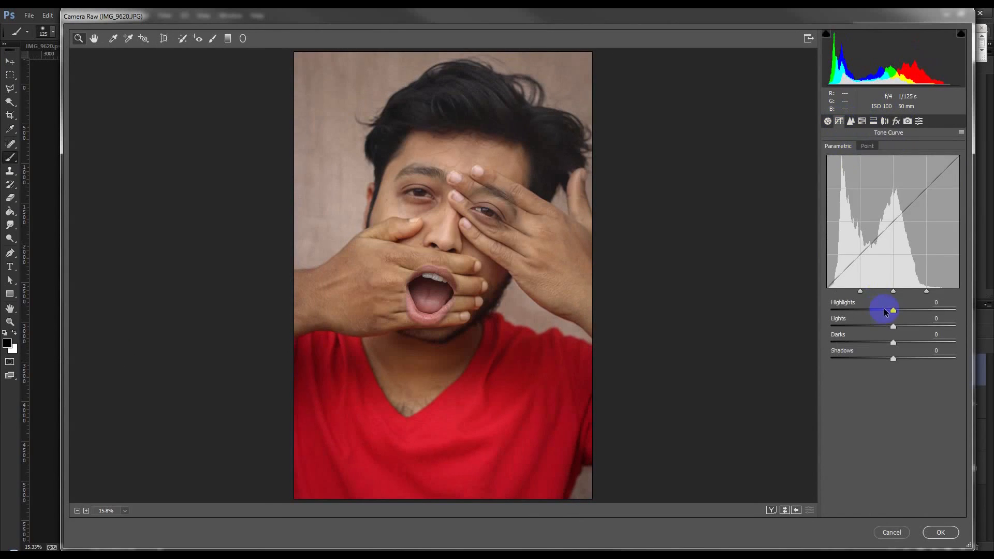
drag(895, 327, 901, 327)
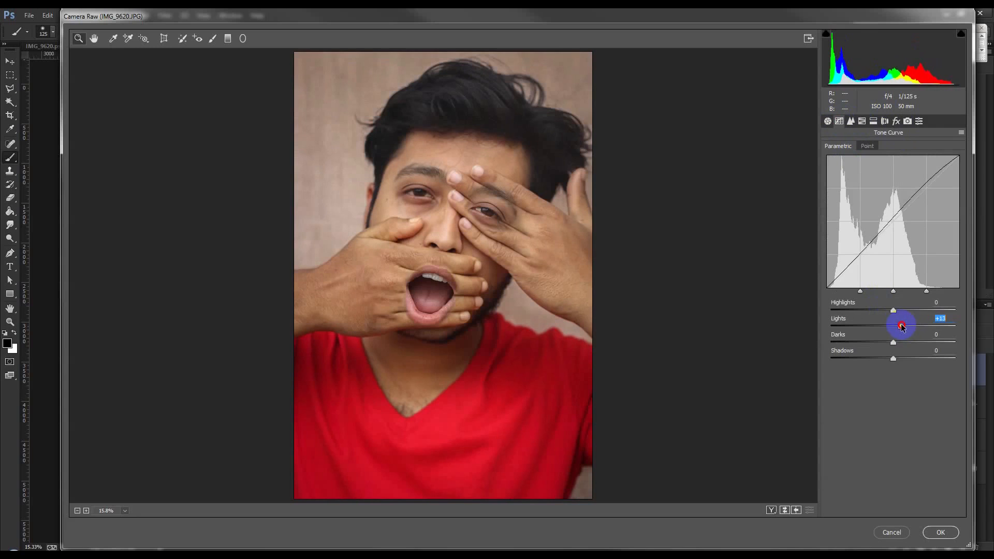
click(894, 342)
drag(894, 343, 914, 357)
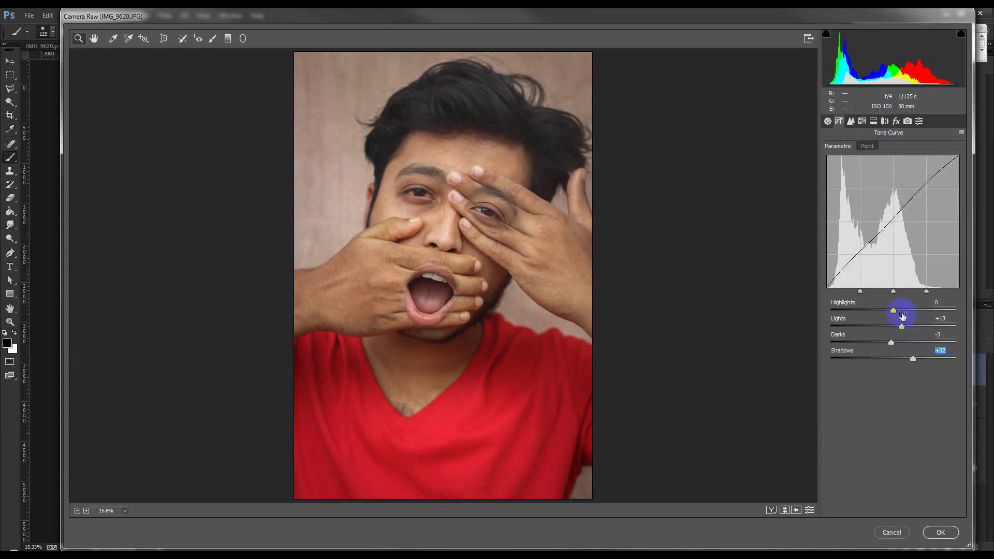
mouse_move(899, 313)
mouse_down()
mouse_move(864, 309)
mouse_move(912, 309)
mouse_move(900, 306)
mouse_up()
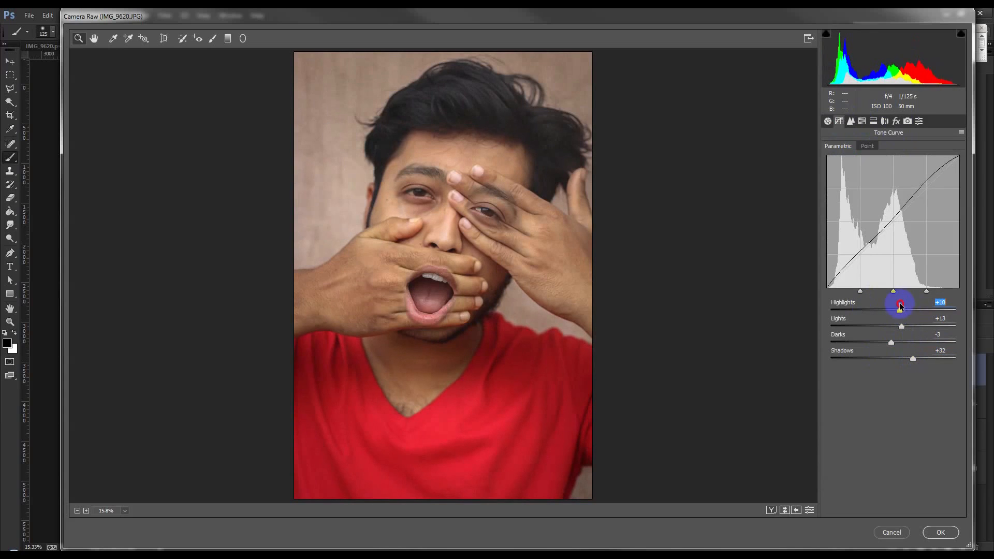
- Set the vibrance to +24, raise the saturation slightly and apply the Camera Raw adjustments
click(828, 121)
drag(890, 343, 810, 364)
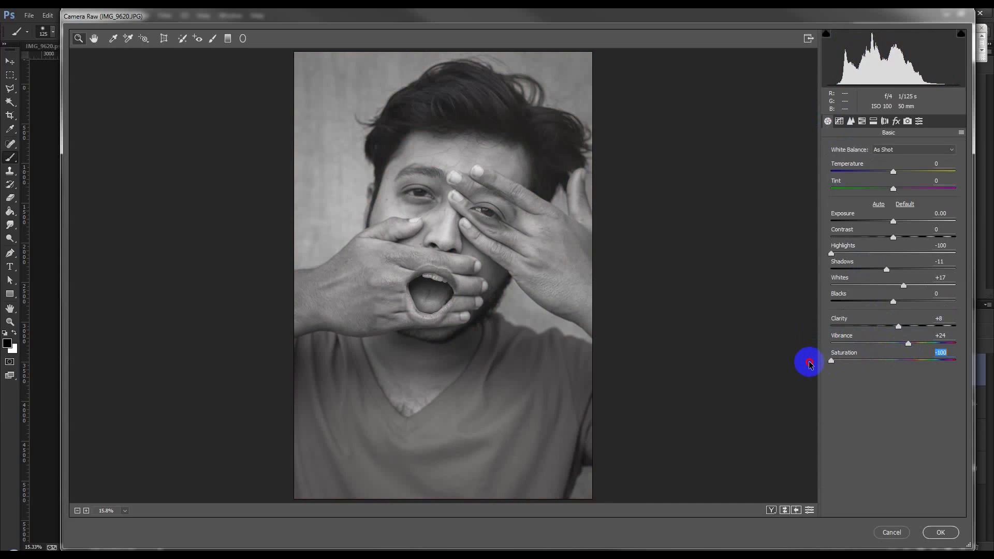
drag(810, 364, 899, 358)
click(941, 532)
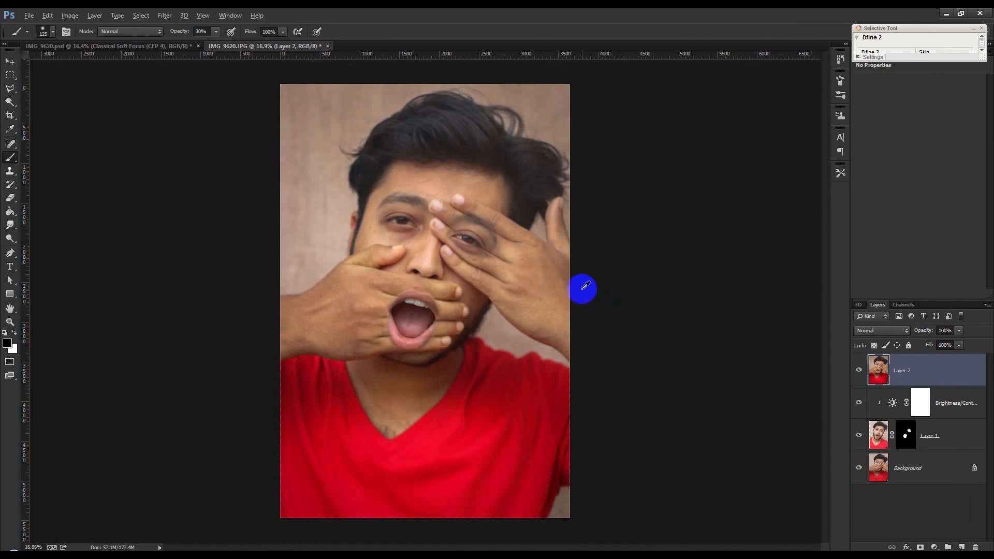
scroll(583, 288, up, 1)
scroll(564, 290, up, 3)
scroll(523, 293, down, 3)
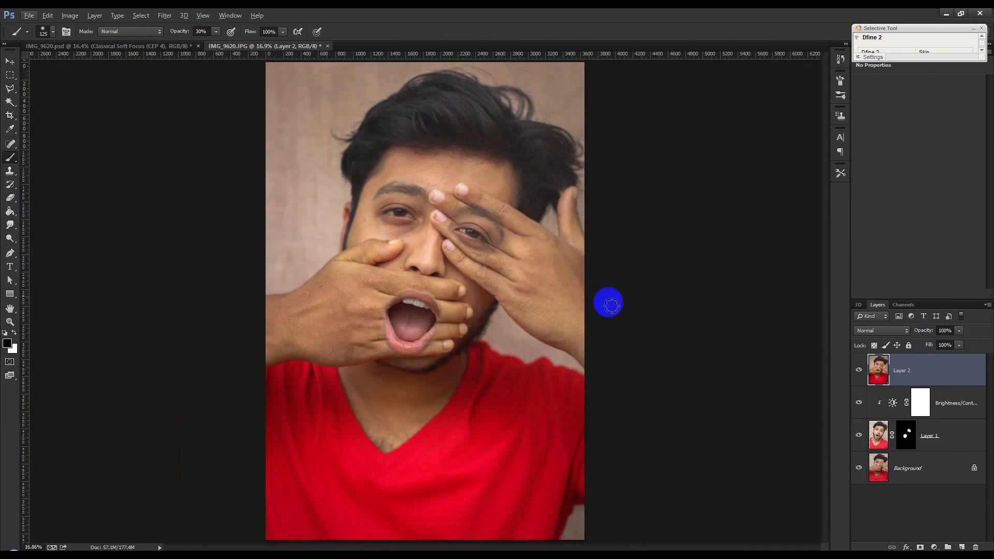
- Duplicate the graded layer and apply a High Pass filter to the copy with a slightly increased radius
key(ctrl+j)
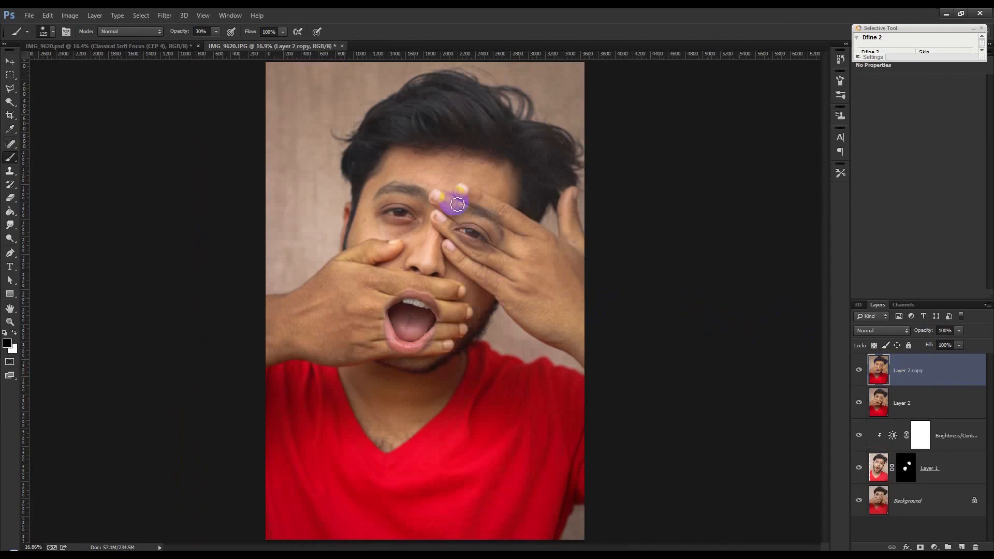
click(171, 20)
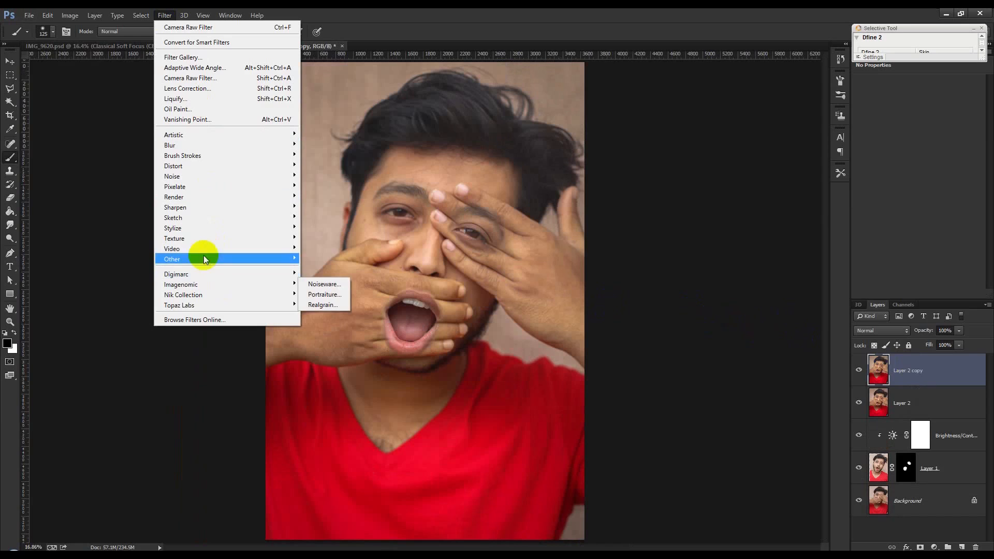
click(330, 271)
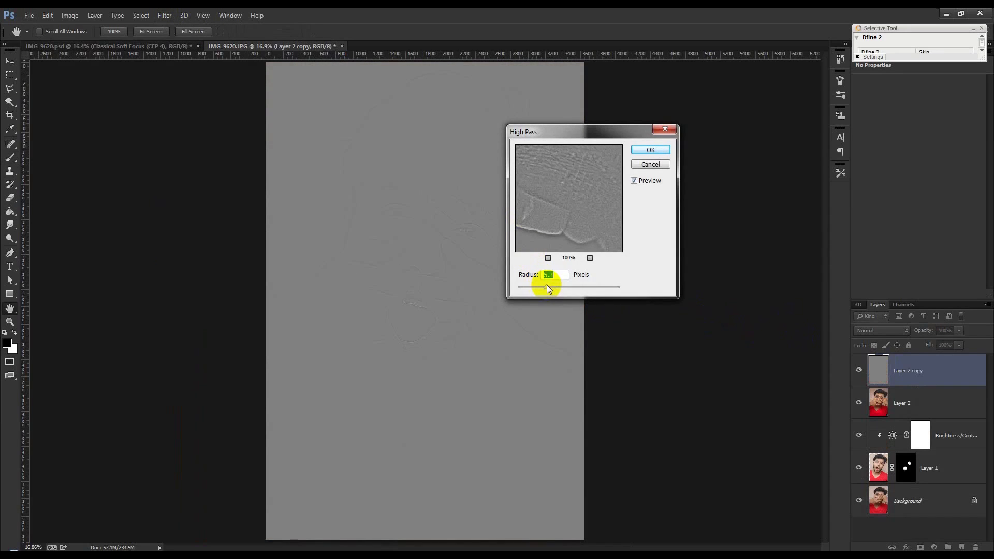
drag(554, 284, 559, 286)
click(650, 149)
- Set the High Pass layer's blend mode to Overlay to sharpen the portrait
key(b)
click(884, 313)
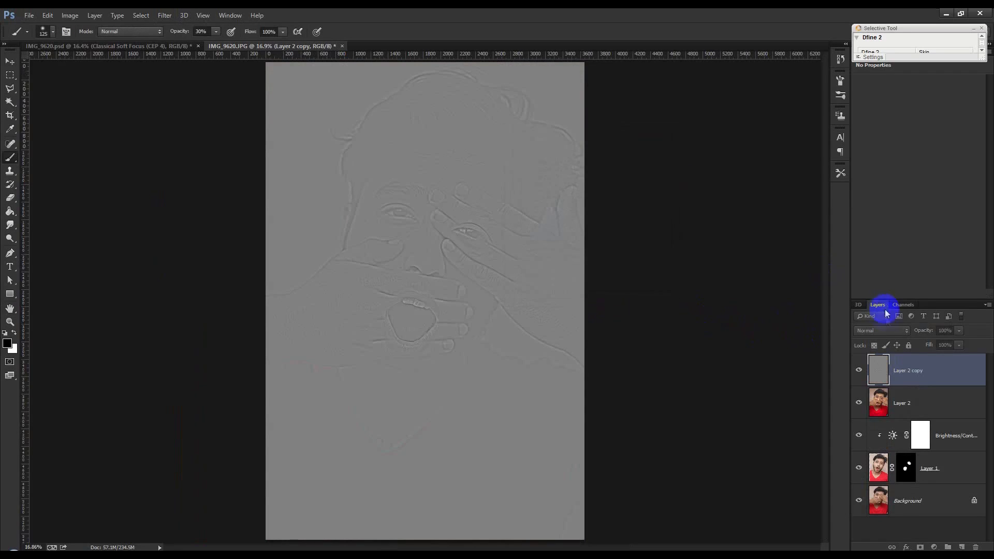
click(904, 332)
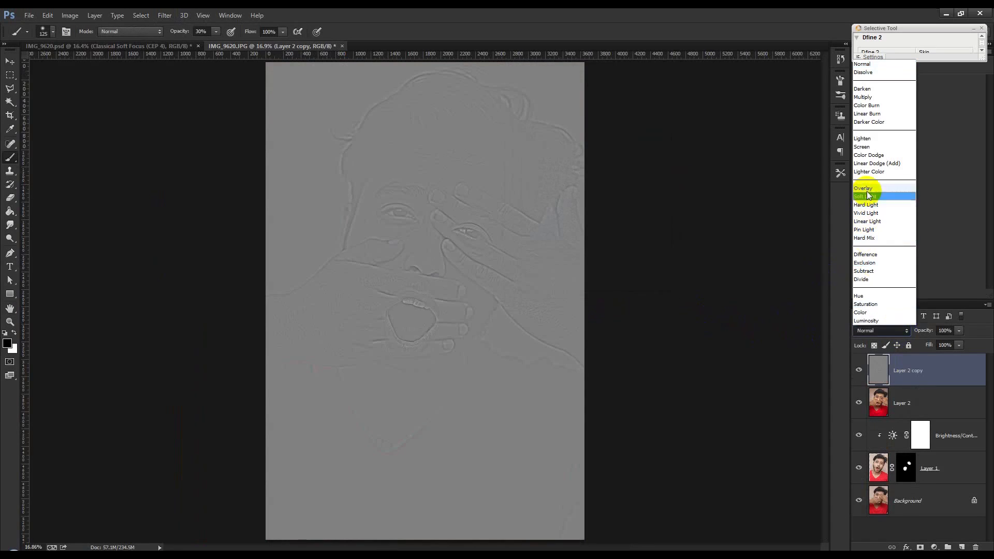
click(861, 198)
click(8, 63)
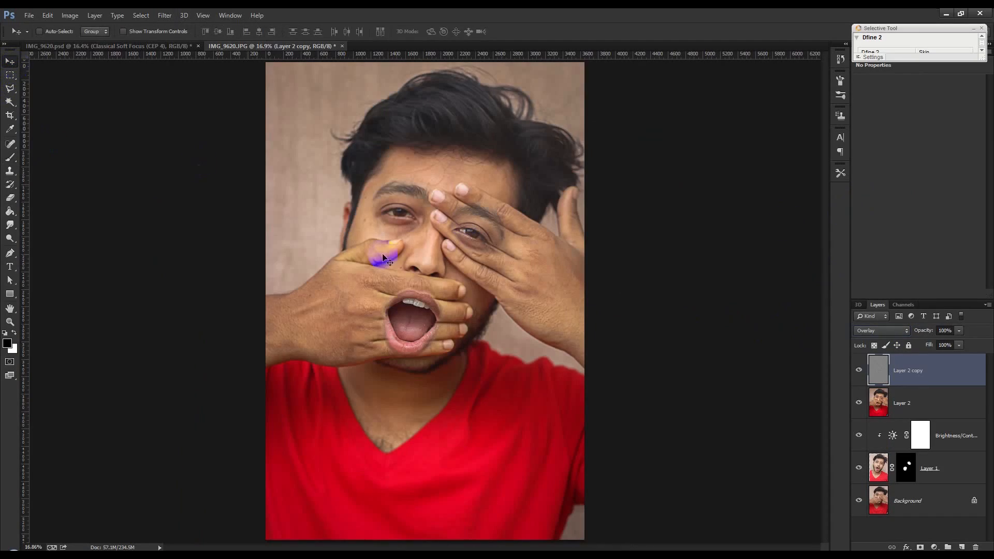
- Examine the sharpening on the eyes, fingers and mouth up close and across the whole portrait
scroll(381, 252, up, 10)
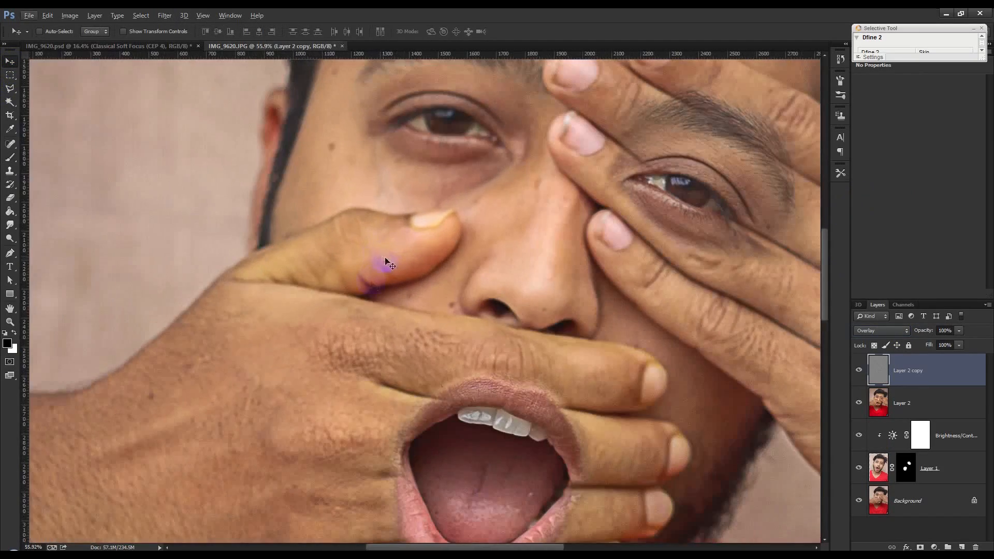
scroll(357, 317, up, 5)
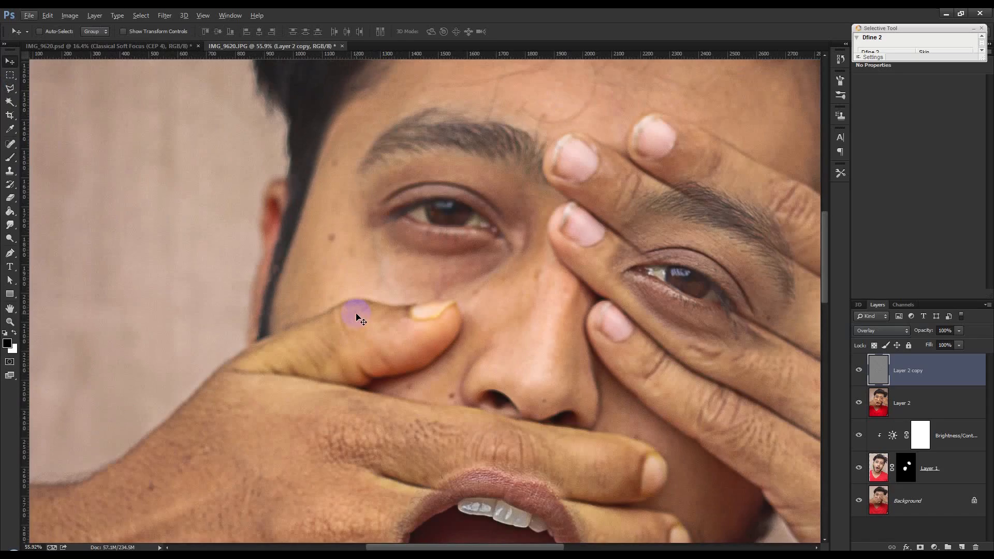
scroll(357, 317, up, 2)
scroll(358, 317, down, 10)
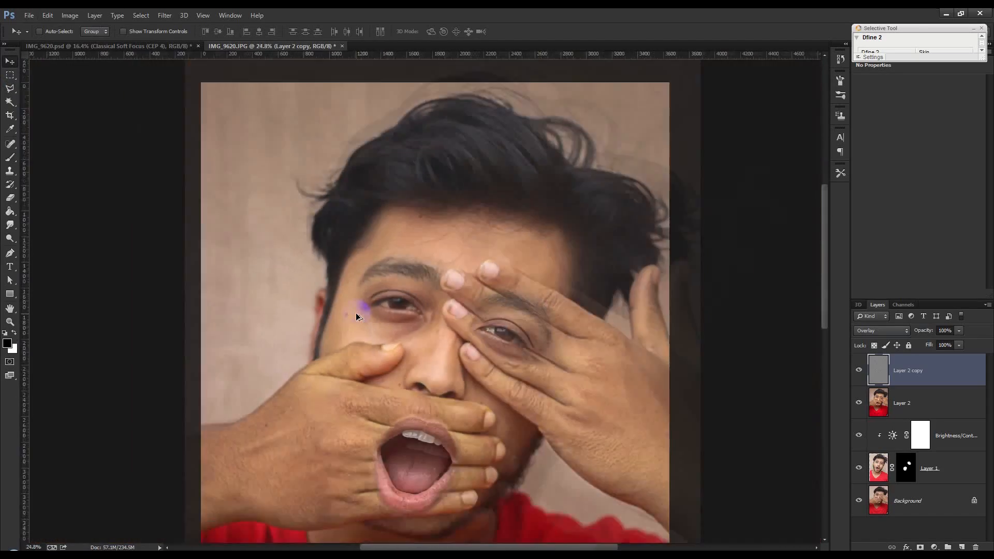
scroll(357, 317, up, 2)
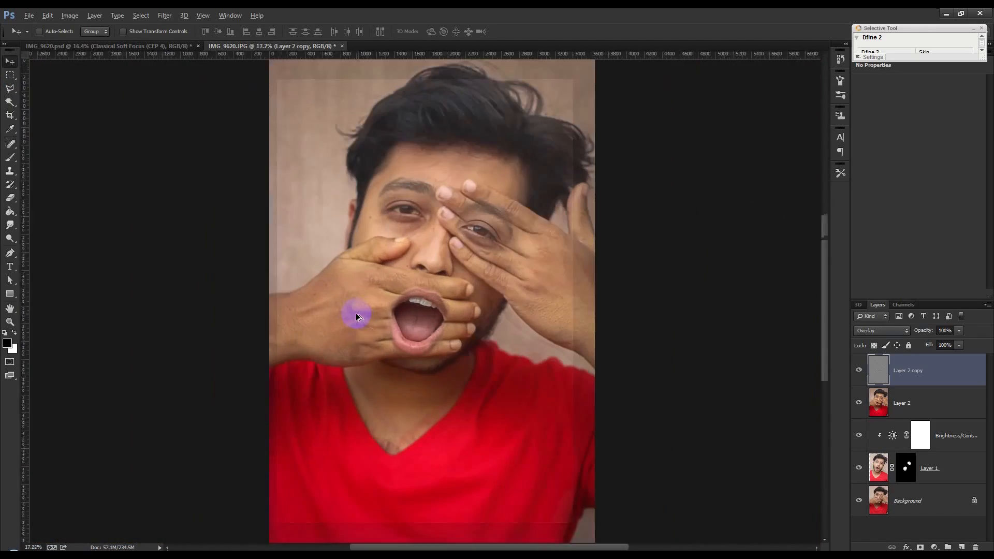
scroll(404, 299, up, 1)
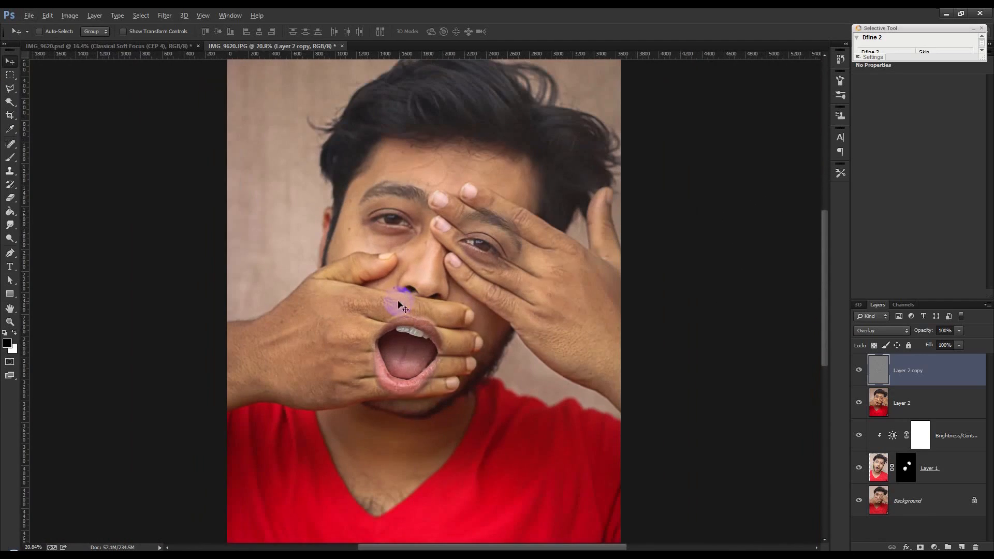
scroll(401, 299, down, 3)
click(855, 371)
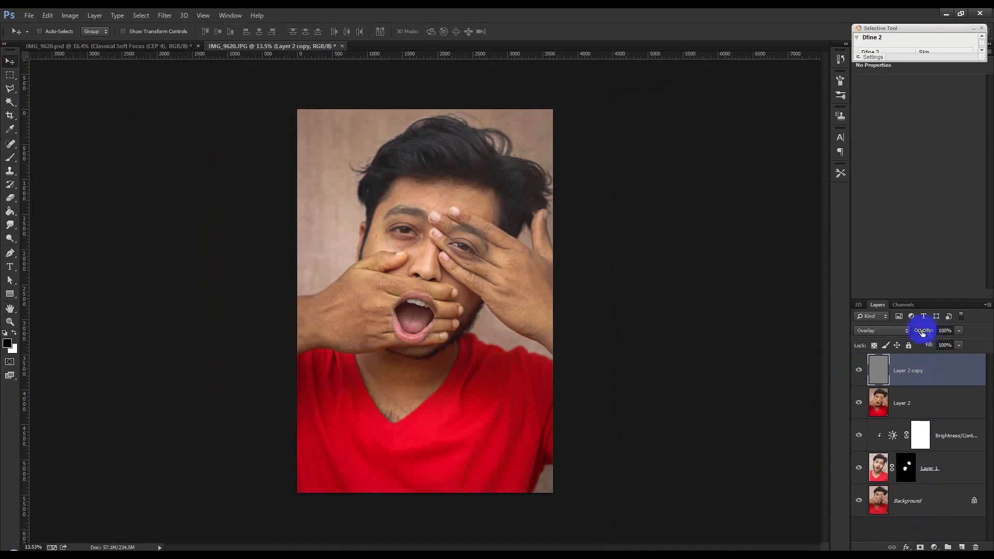
- Add a Black & White adjustment layer above the sharpening layer, with yellows at 100 and reds at 21
click(934, 547)
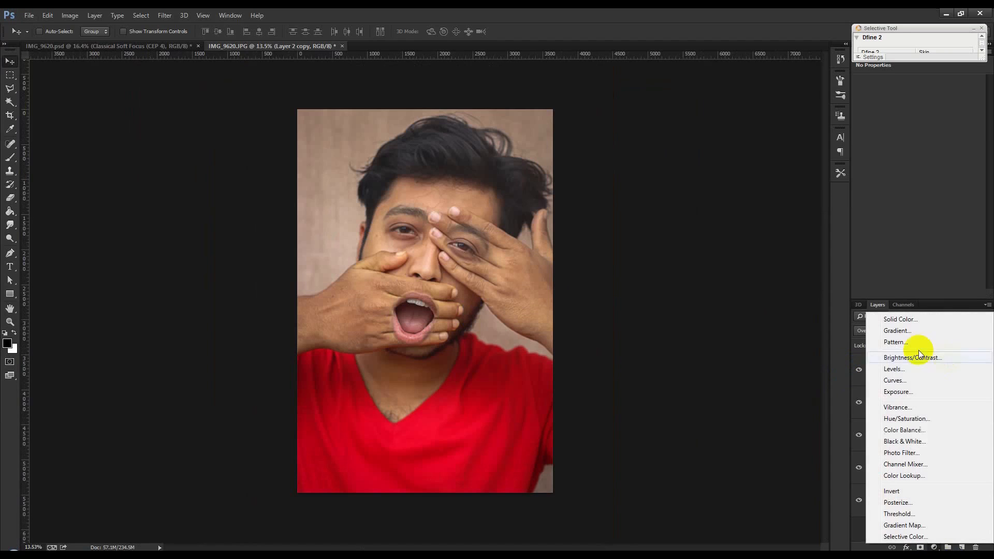
click(905, 441)
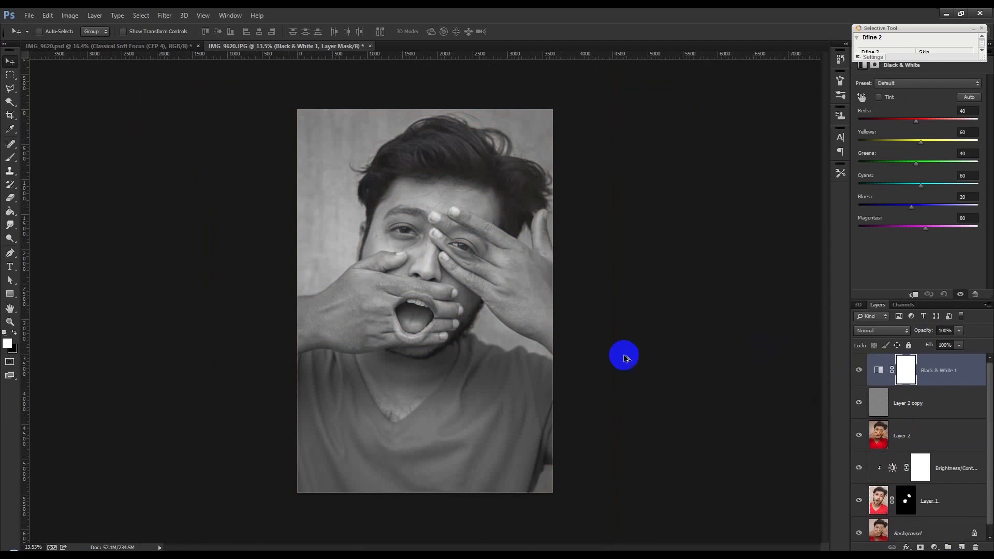
scroll(617, 356, up, 2)
scroll(617, 356, down, 2)
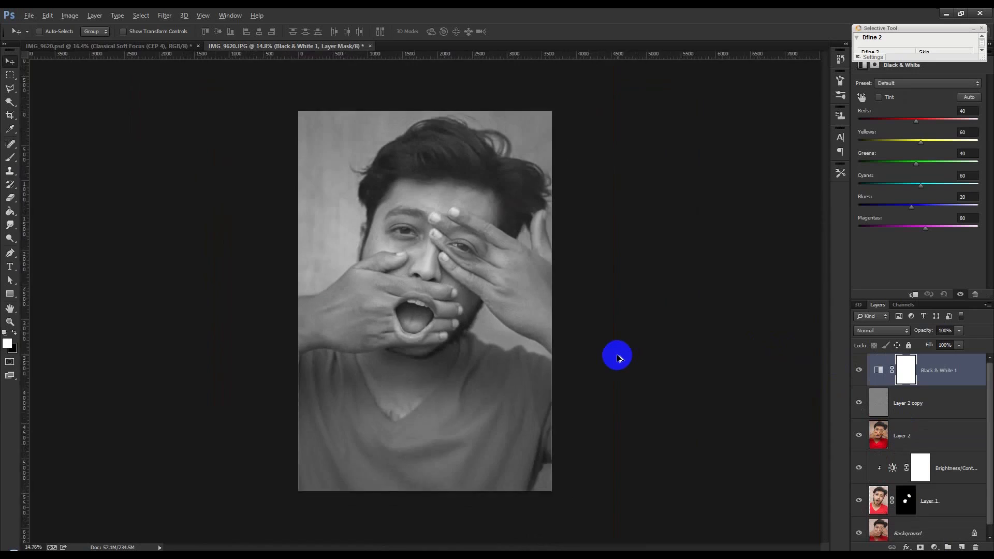
scroll(617, 356, up, 1)
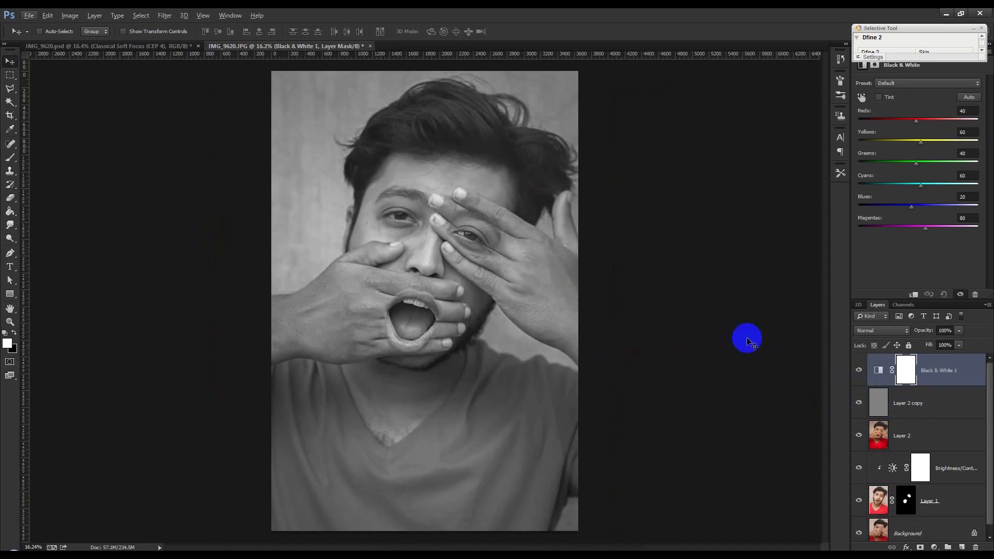
click(930, 141)
mouse_move(915, 124)
mouse_down()
mouse_move(926, 123)
mouse_move(912, 128)
mouse_up()
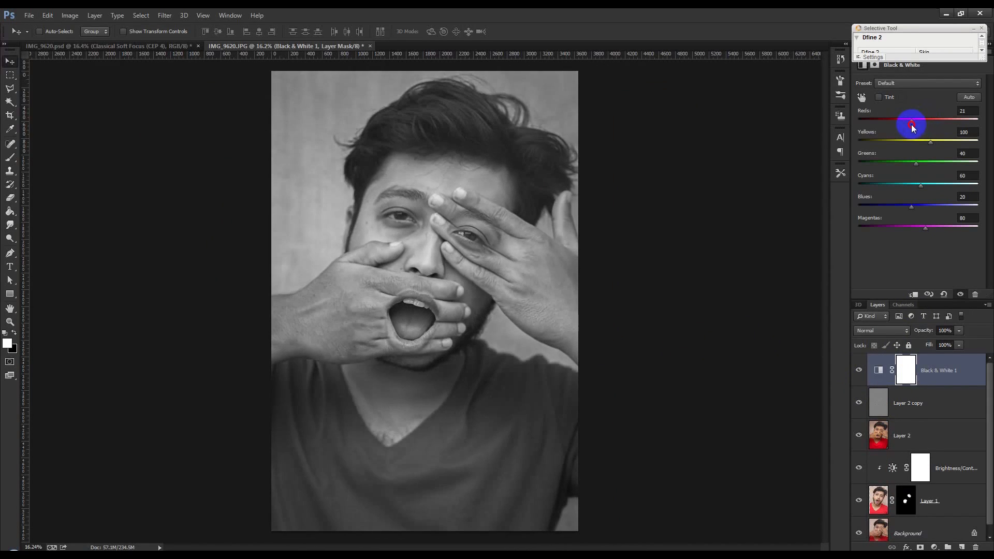